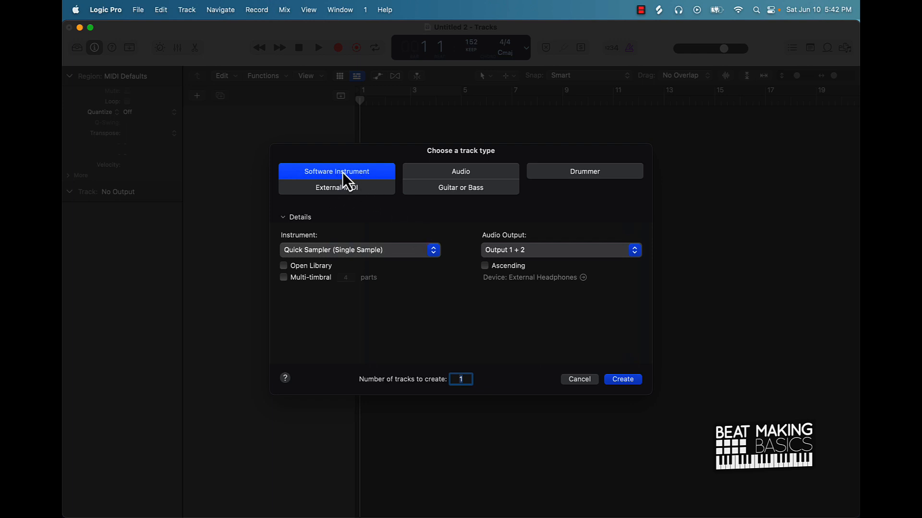
- Create one software instrument track with stereo Alchemy as its instrument
left_click(330, 249)
mouse_move(331, 217)
left_click(432, 217)
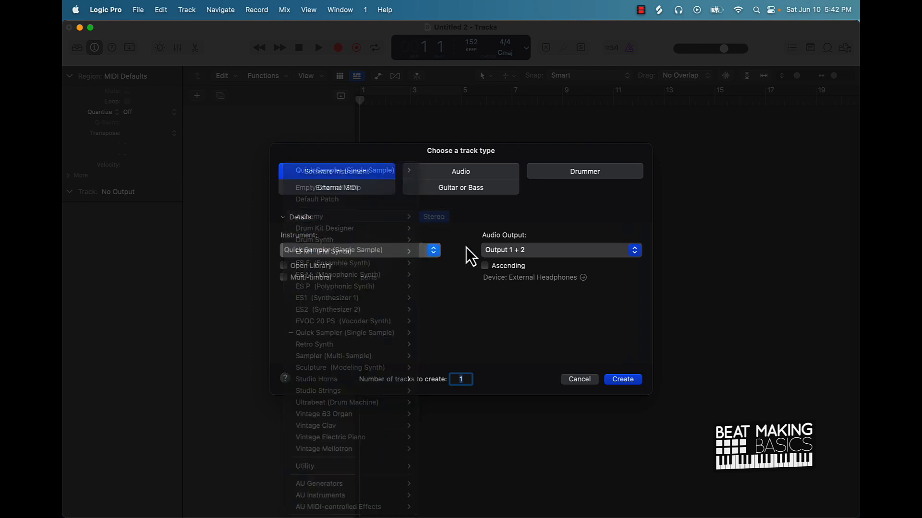
left_click(622, 379)
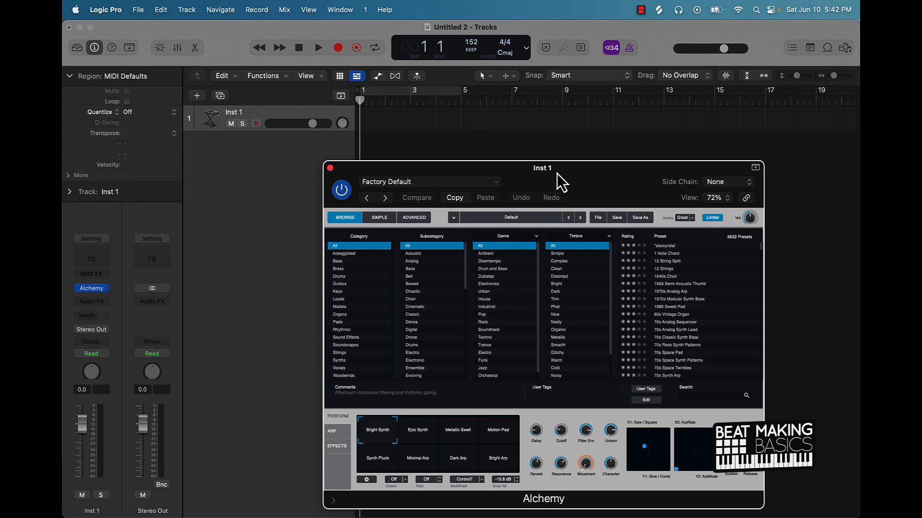
- Reposition the Alchemy window and search its preset browser for "pad"
left_click_drag(557, 174, 430, 150)
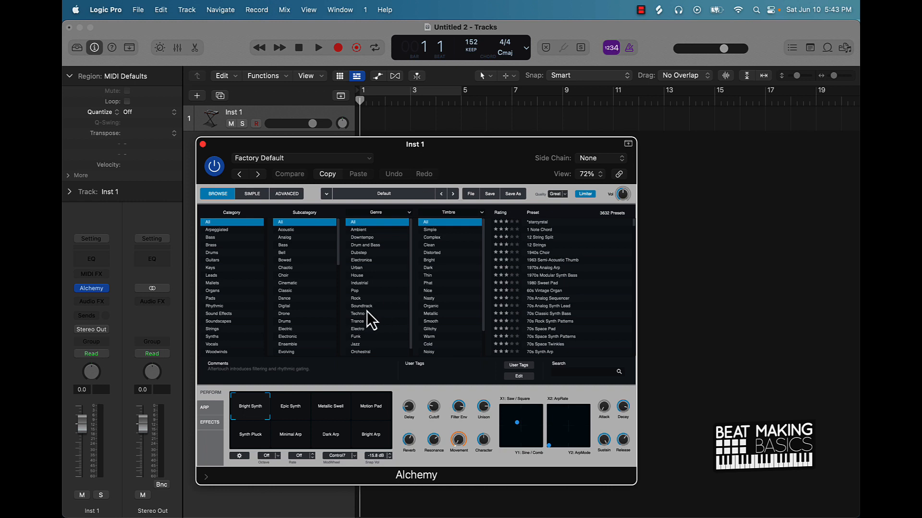
left_click(572, 373)
type("pad")
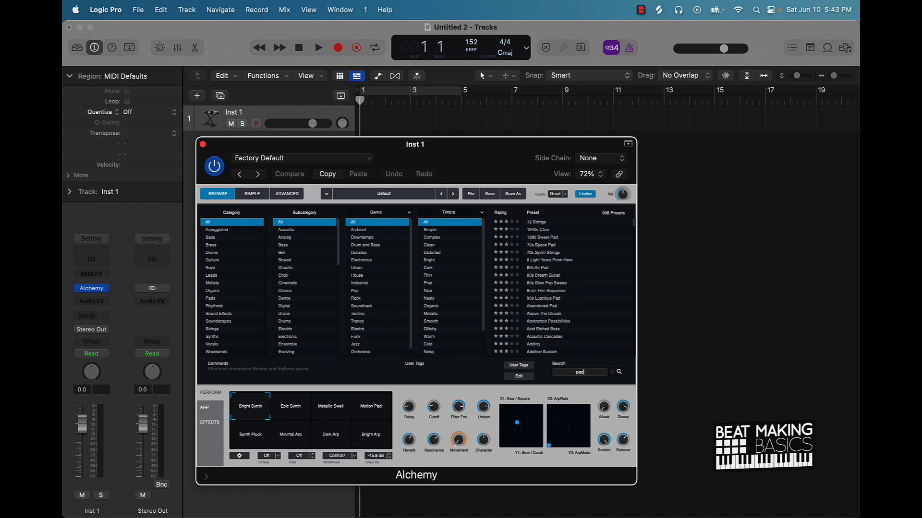
scroll(554, 316, "down", 15)
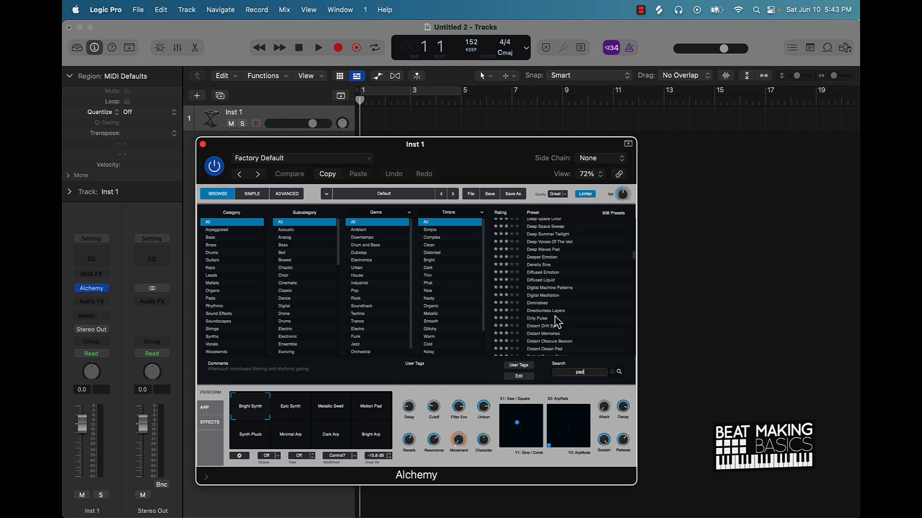
- Load the Diminished preset and show the Musical Typing keyboard to audition the sound
left_click(547, 284)
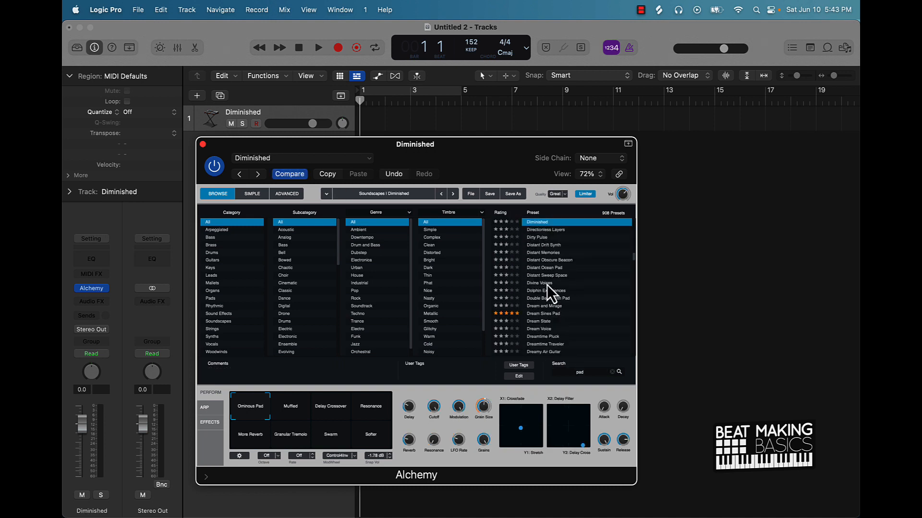
key("super+k")
key("k")
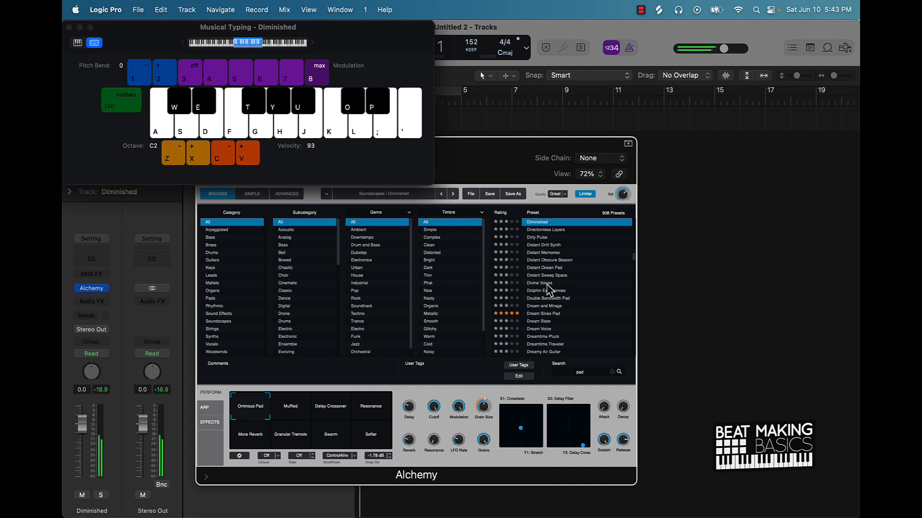
- Load the Dream and Mirage preset and audition it with a few notes
left_click(548, 304)
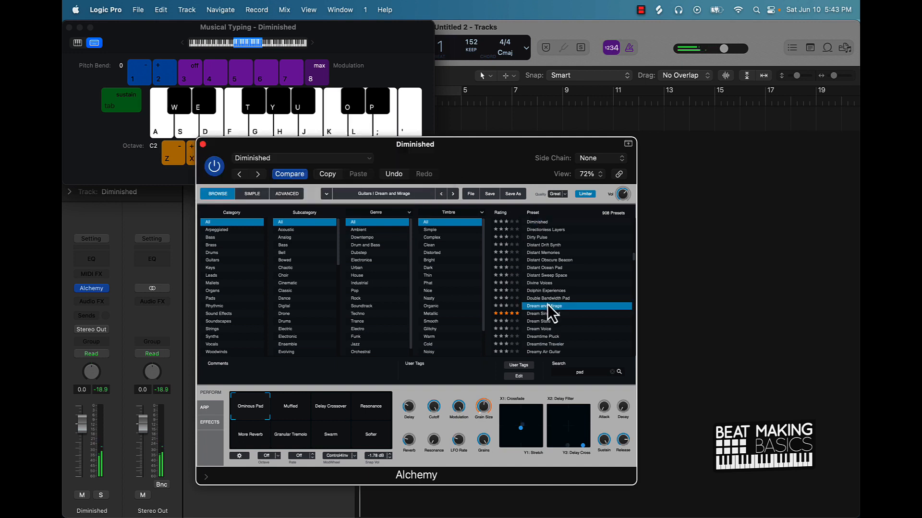
key("f")
key("g")
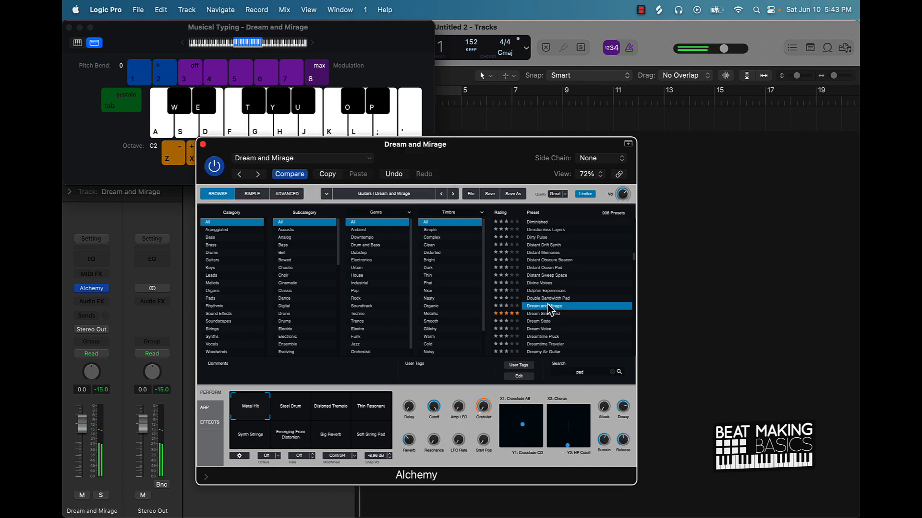
key("h")
key("j")
- Load the Dream Sines Pad preset, audition it with a few notes and close the Alchemy window
left_click(549, 314)
key("j")
key("f")
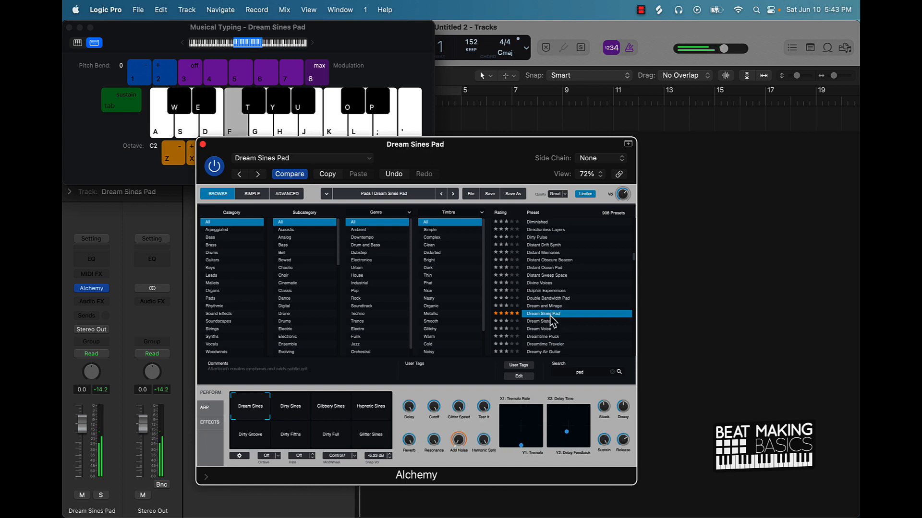
key("g")
key("t")
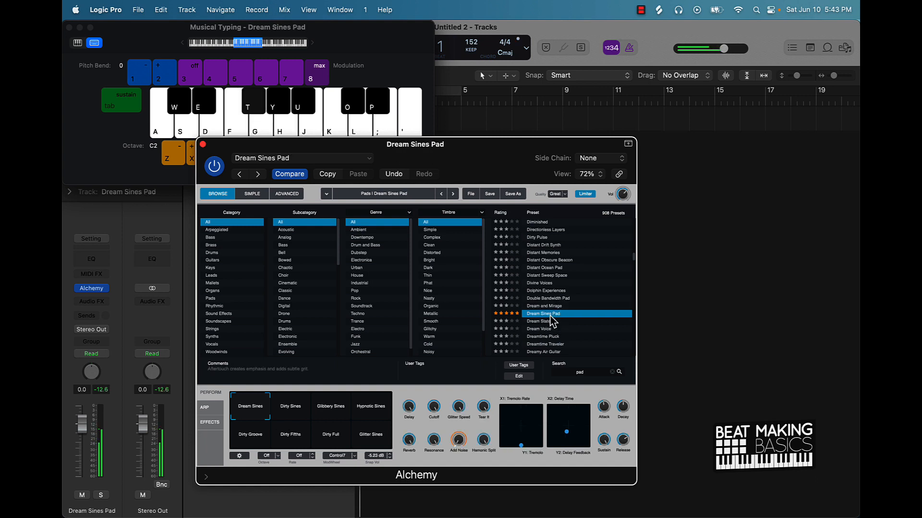
key("j")
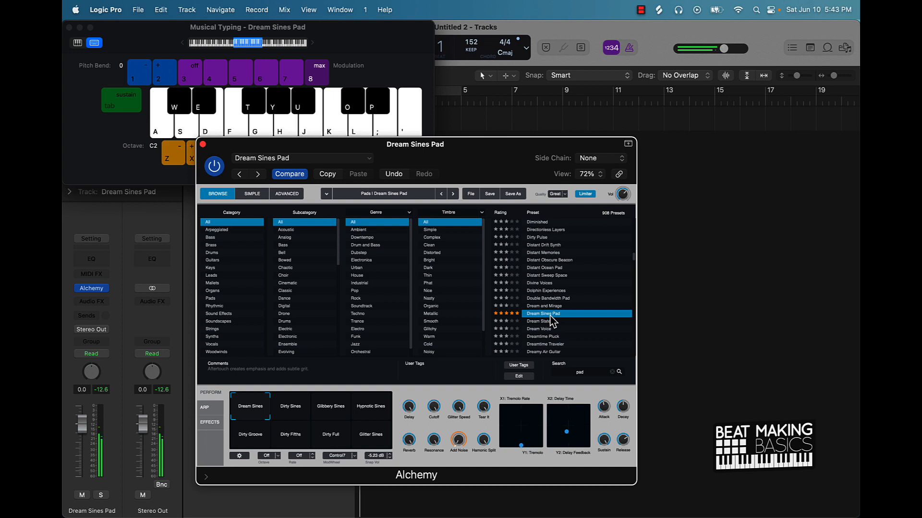
key("t")
key("k")
key("l")
key("t")
key("j")
left_click(202, 144)
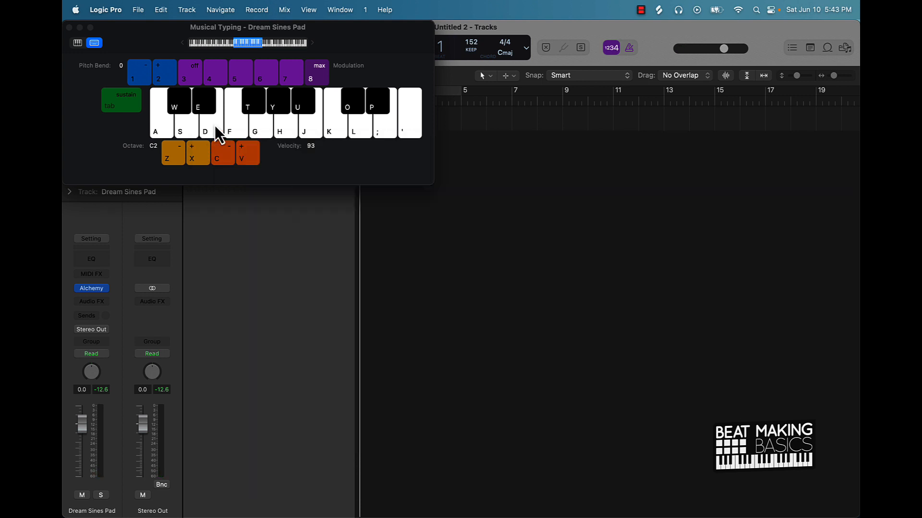
- Rehearse a melody on the Musical Typing keyboard with the Dream Sines Pad sound
key("t")
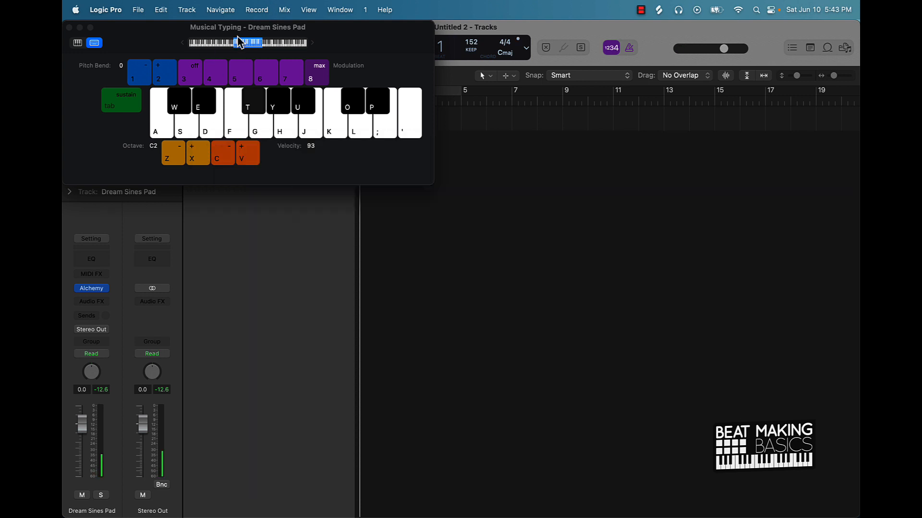
key("j")
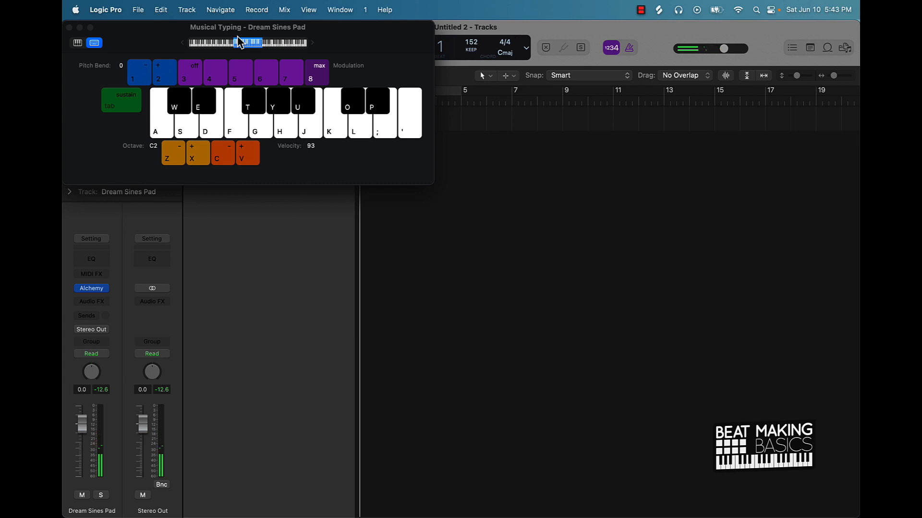
key("l")
key("j")
key("l")
key("t")
key("j")
key("t")
key("j")
key("o")
key("j")
key("t")
- Enable cycling over bars 1 to 5 and record a four-bar melody on the Dream Sines Pad track with Musical Typing
left_click_drag(112, 35, 474, 194)
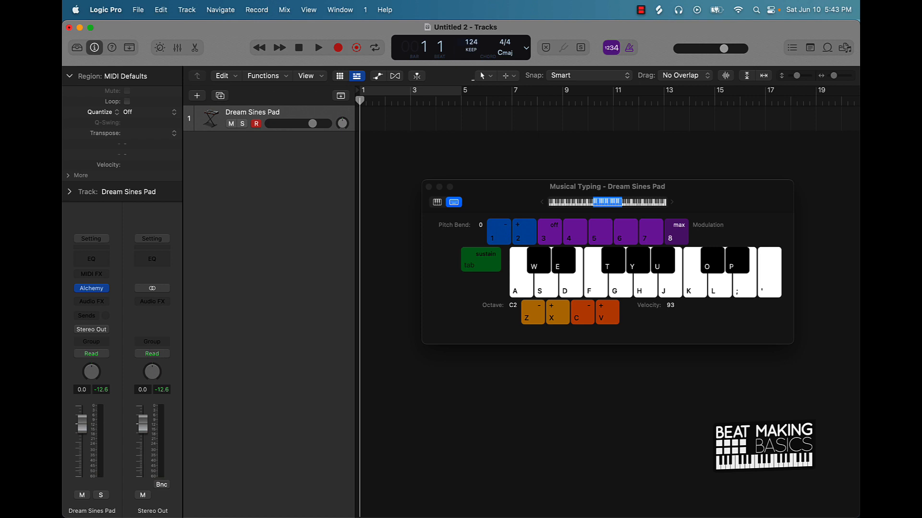
left_click(389, 90)
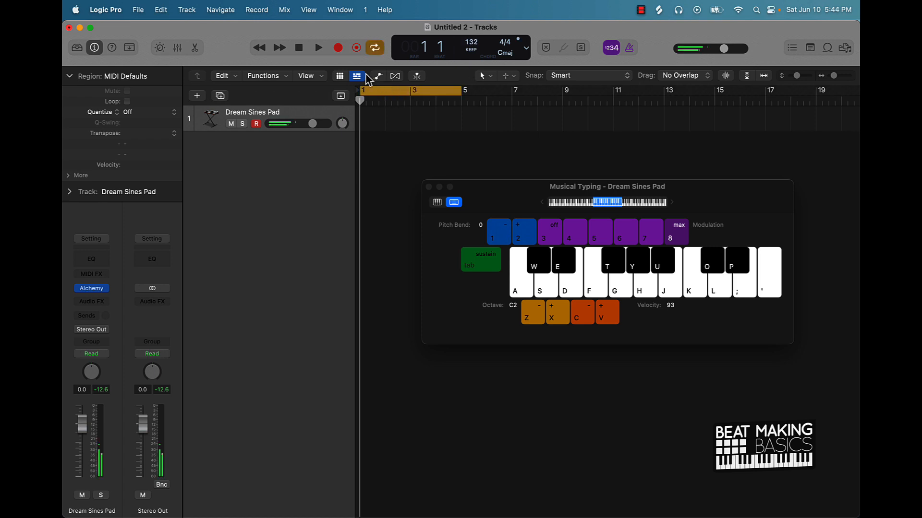
key("r")
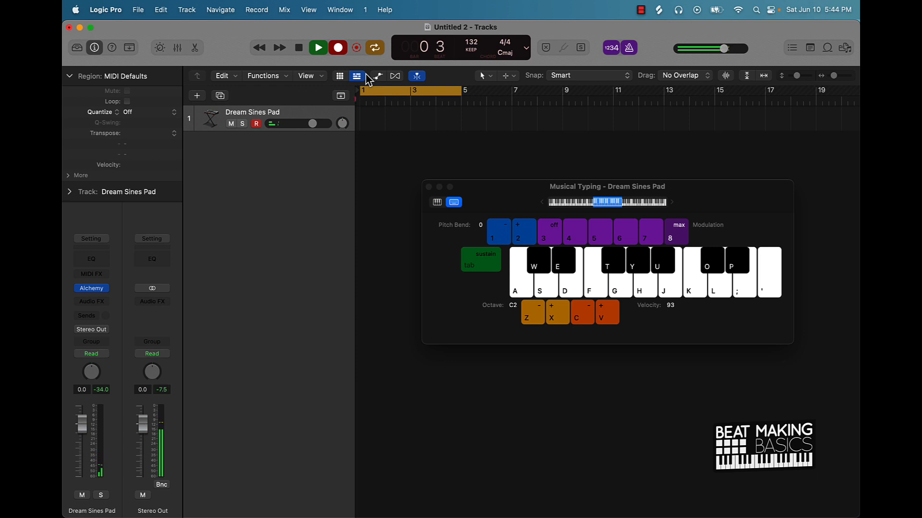
key("j")
key("l")
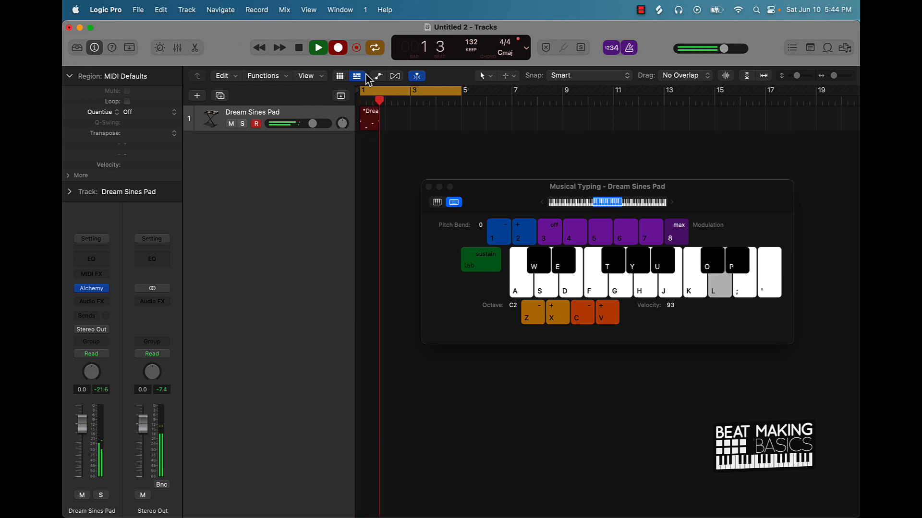
key("l")
key("g")
key("j")
key("l")
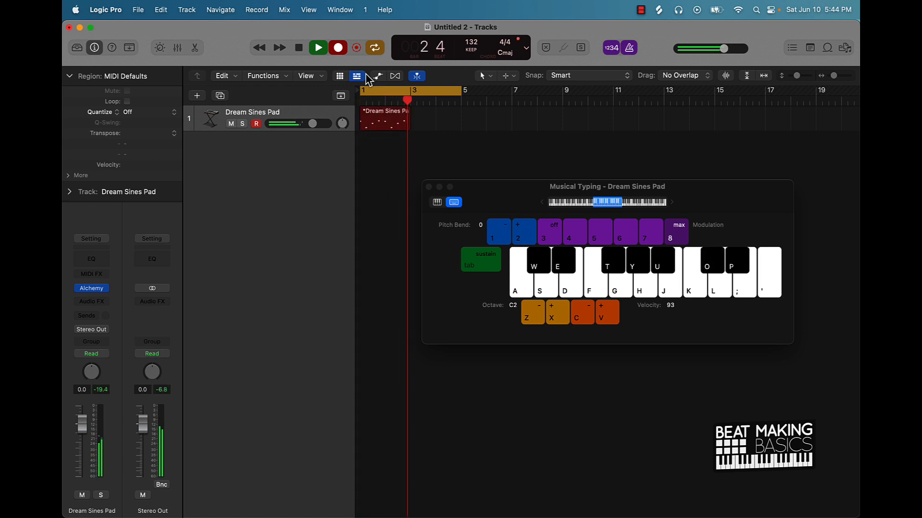
key("l")
key("t")
key("j")
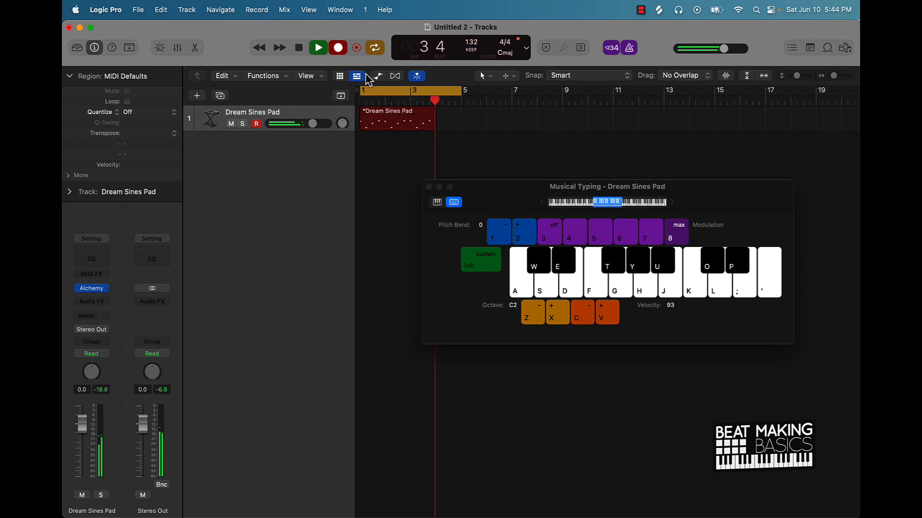
key("t")
key("j")
key("space")
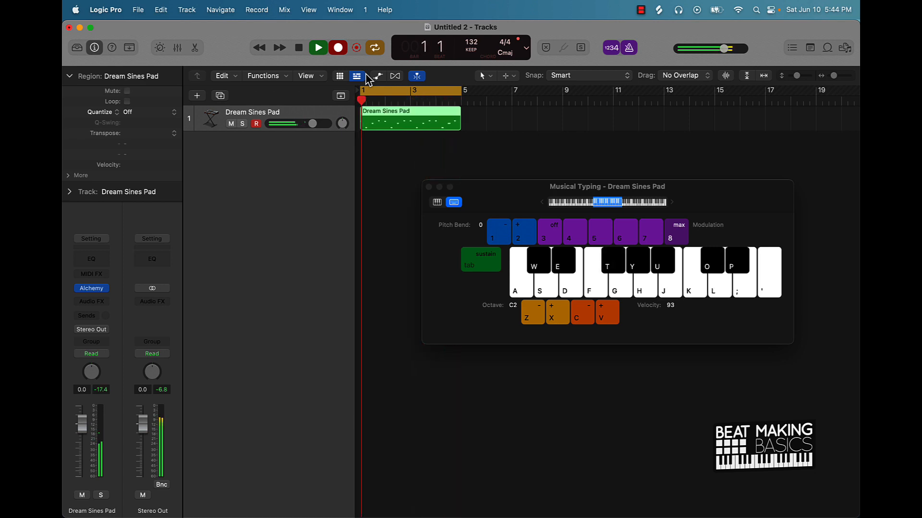
key("space")
- Open the recorded Dream Sines Pad region in the Piano Roll and close the Musical Typing keyboard
left_click(381, 132)
left_click(380, 115)
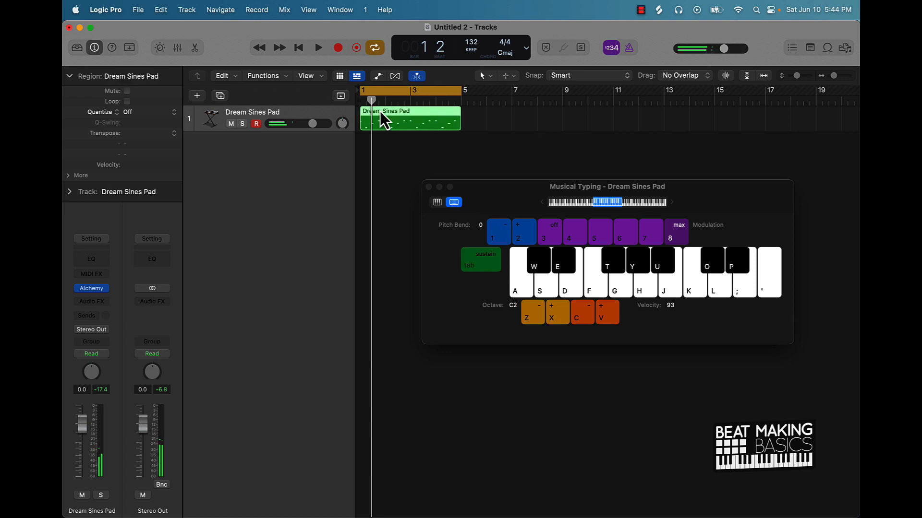
double_click(380, 113)
left_click(429, 188)
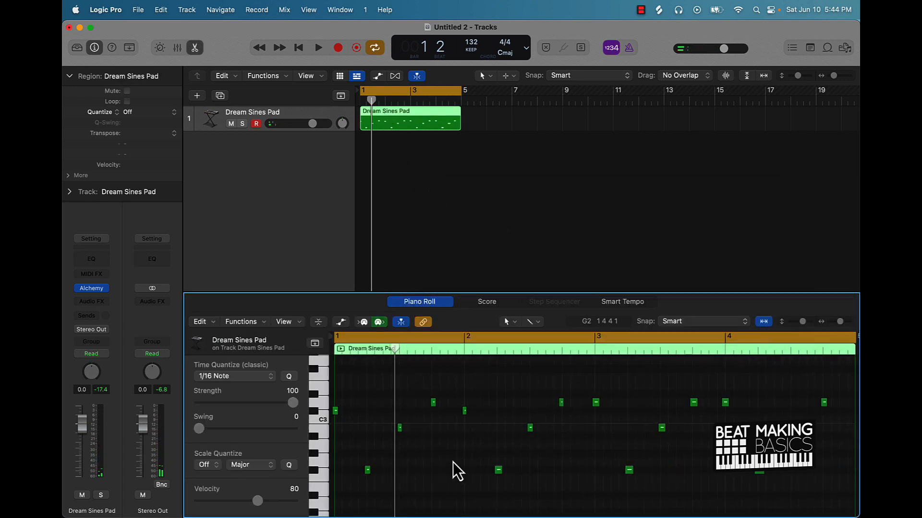
- Quantize all notes in the region to 1/8 Swing A
key("super+a")
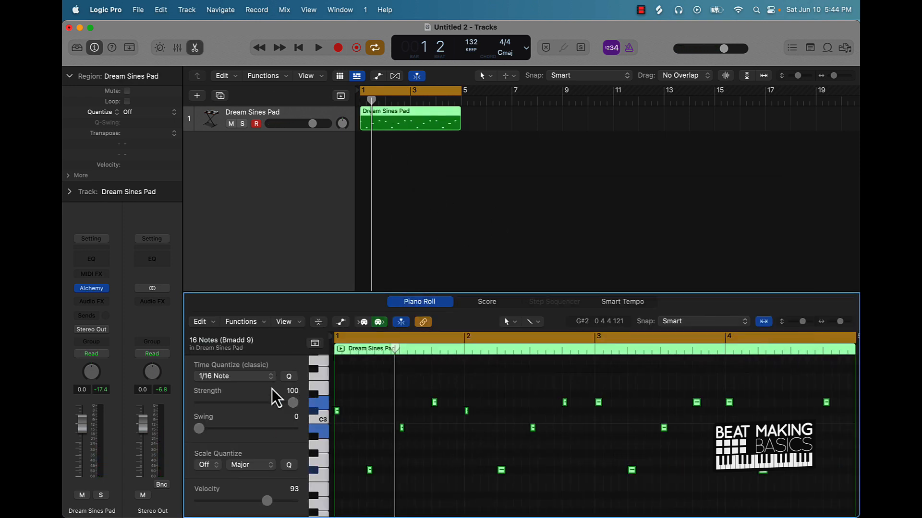
left_click(243, 378)
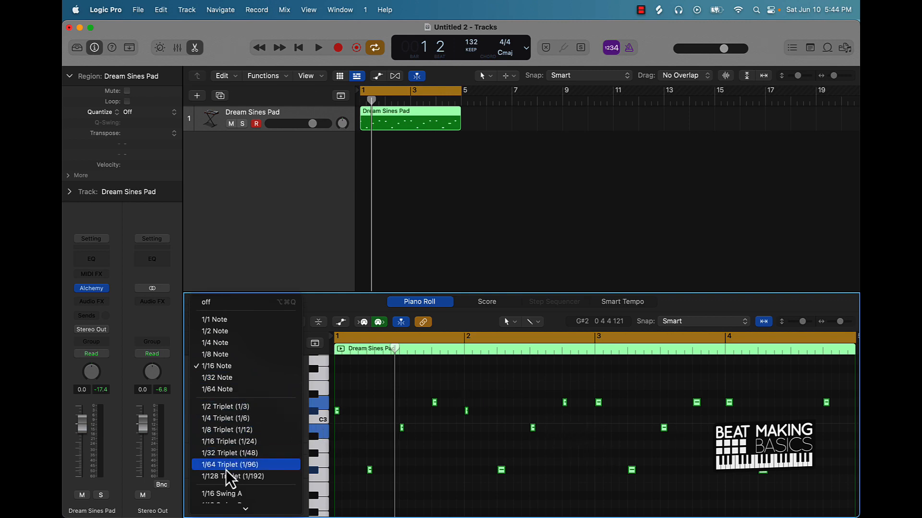
scroll(225, 468, "down", 5)
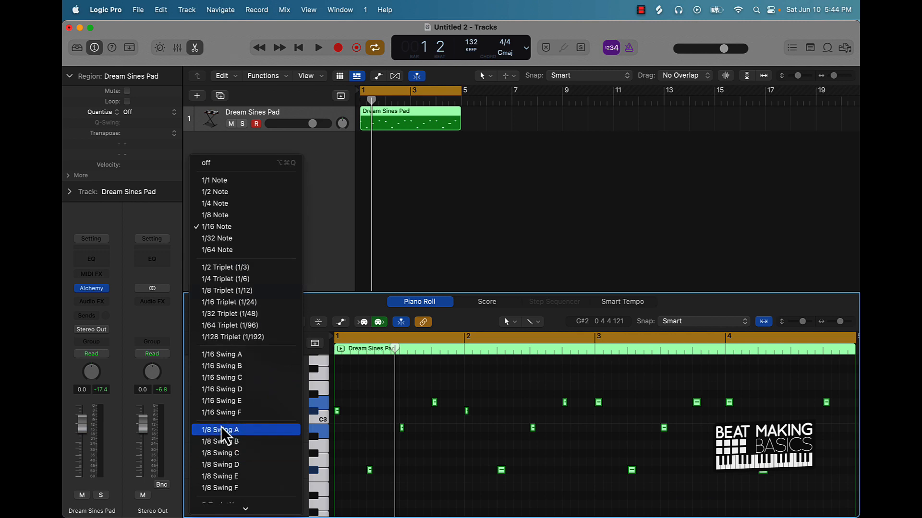
left_click(224, 432)
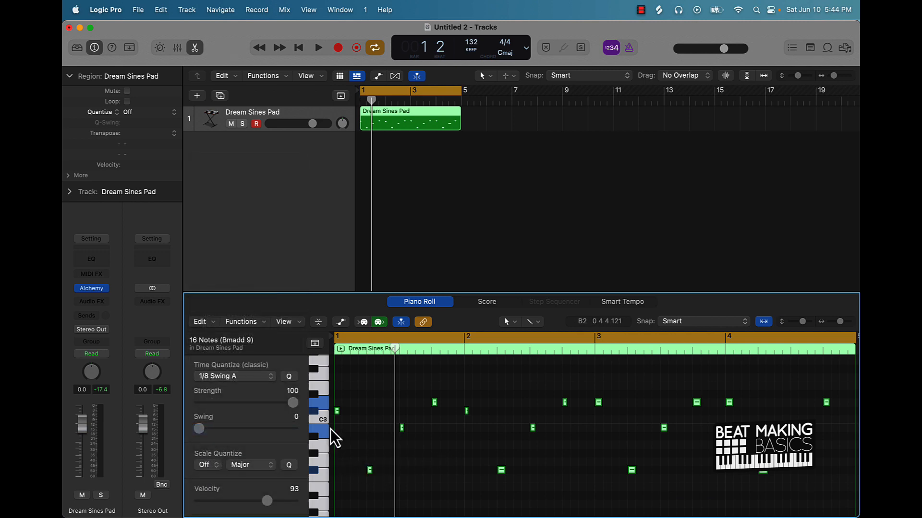
left_click(341, 414)
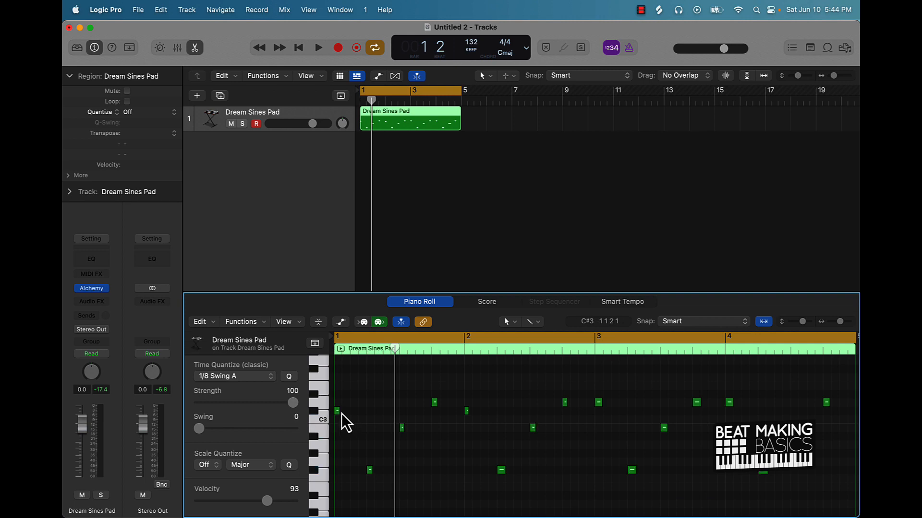
- Raise the region's first note to D3 and play back the melody
left_click_drag(337, 411, 336, 402)
key("space")
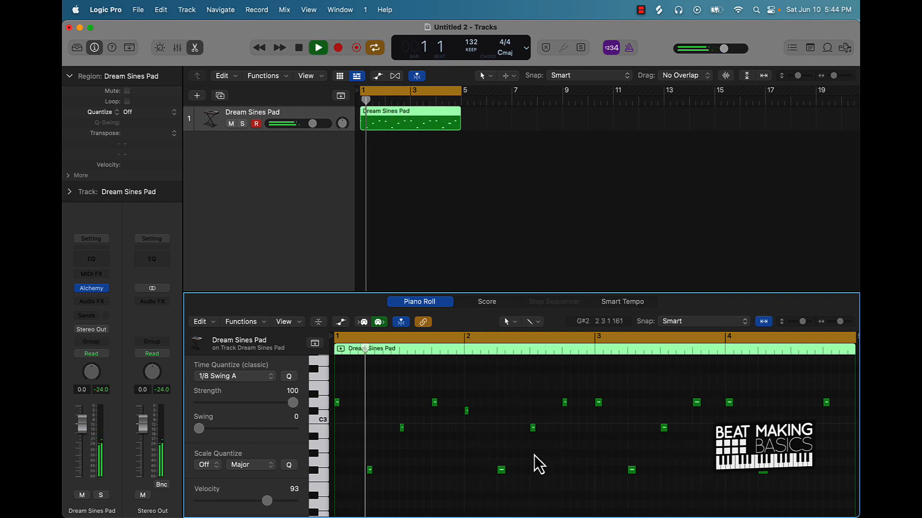
key("space")
key("space")
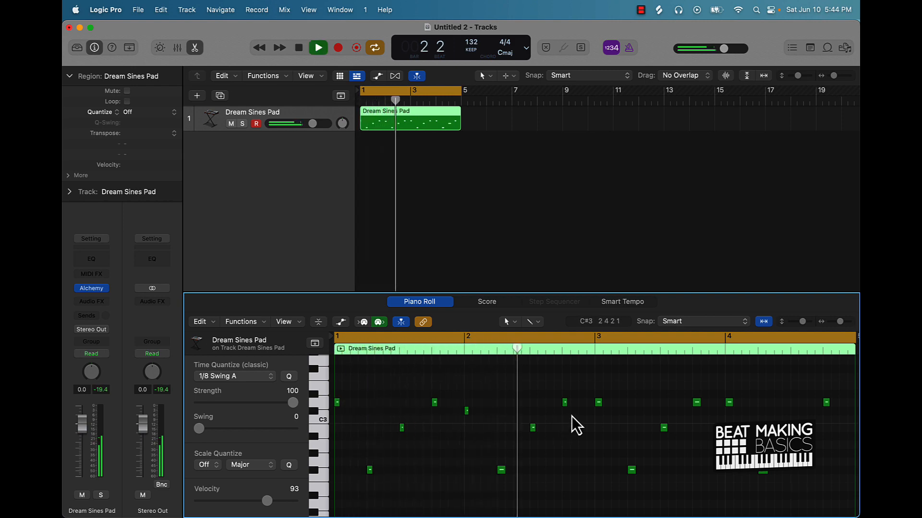
key("space")
- Lower the notes at the start of bars 3 and 4 to C#3 and play back the melody
left_click_drag(597, 405, 598, 412)
left_click_drag(729, 403, 729, 413)
left_click(685, 428)
key("space")
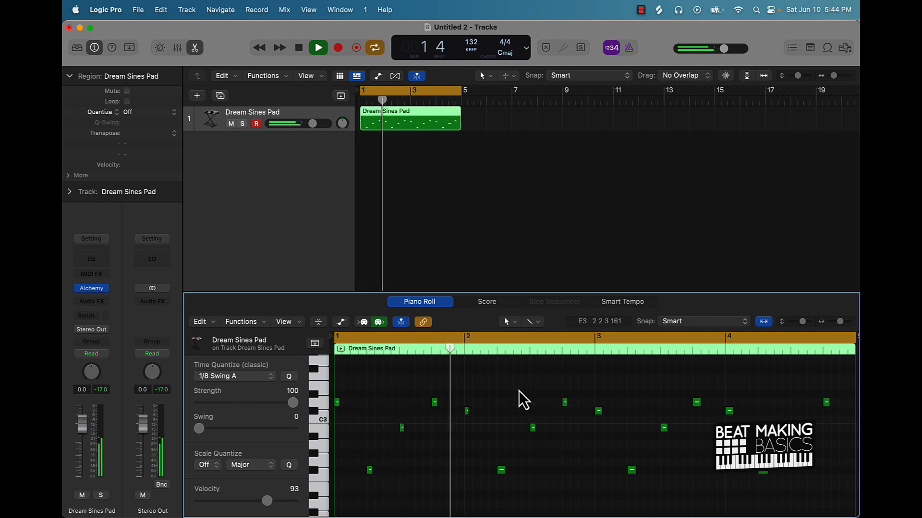
key("space")
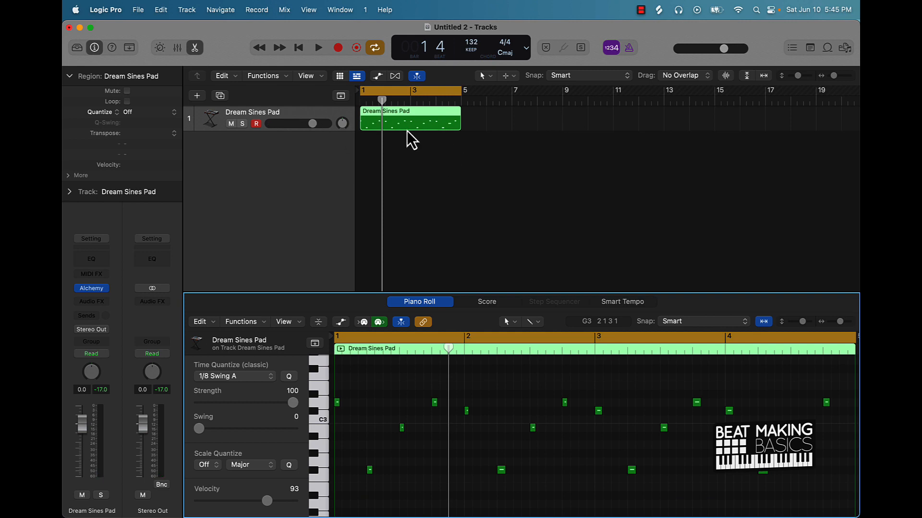
- Add a Channel EQ to the Dream Sines Pad track and set a 48 dB/Oct low cut at 98 Hz
left_click(94, 301)
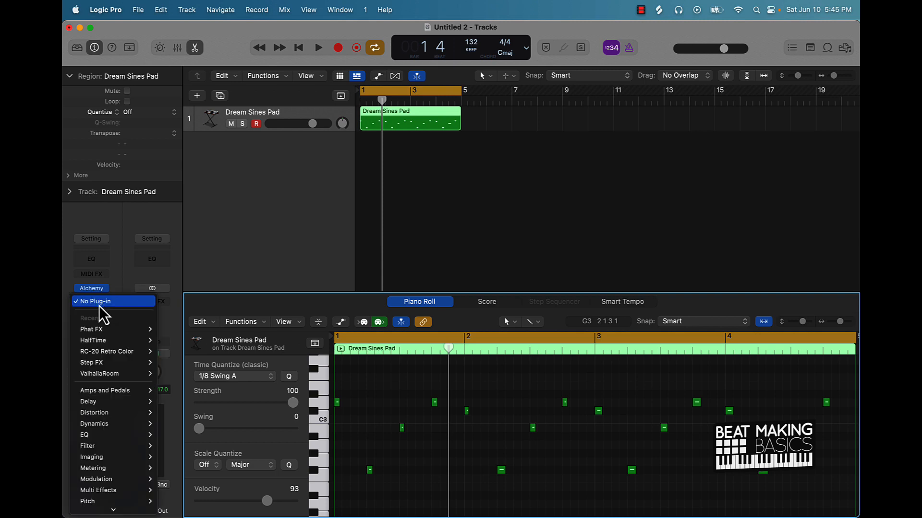
left_click(95, 275)
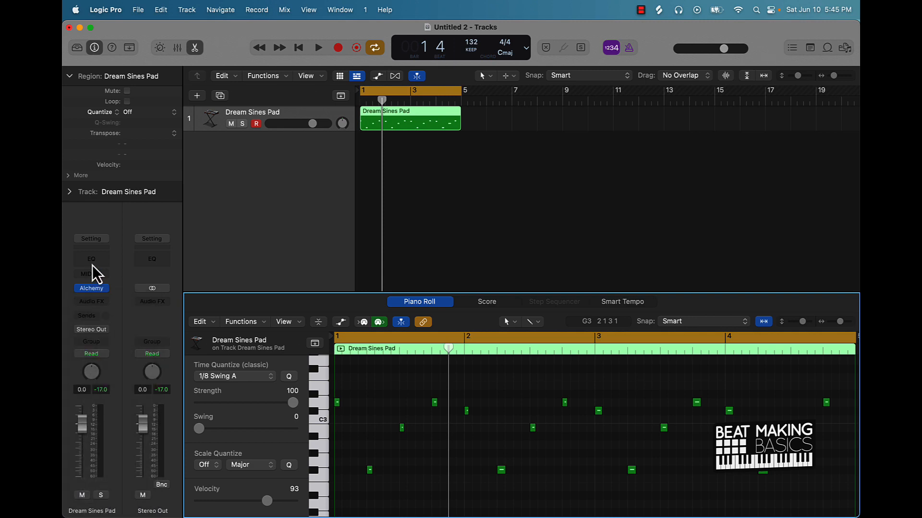
left_click(92, 261)
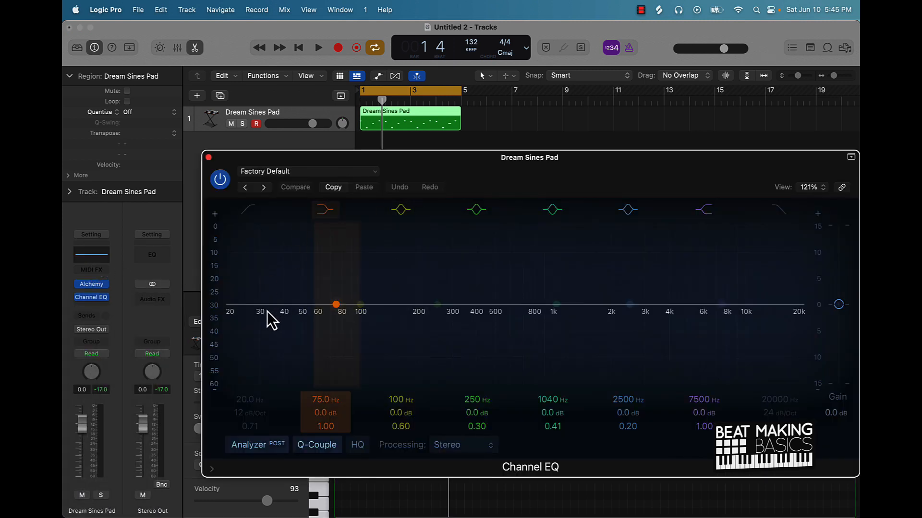
left_click(248, 209)
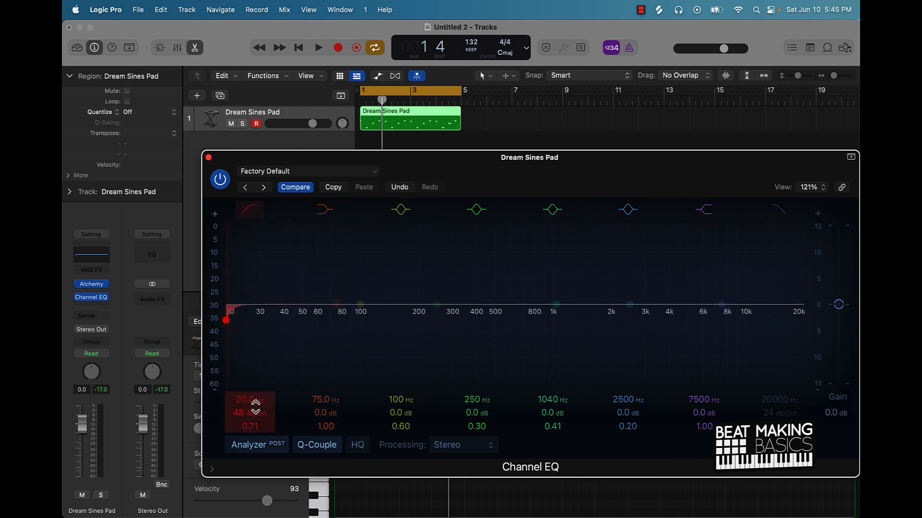
left_click_drag(225, 321, 358, 320)
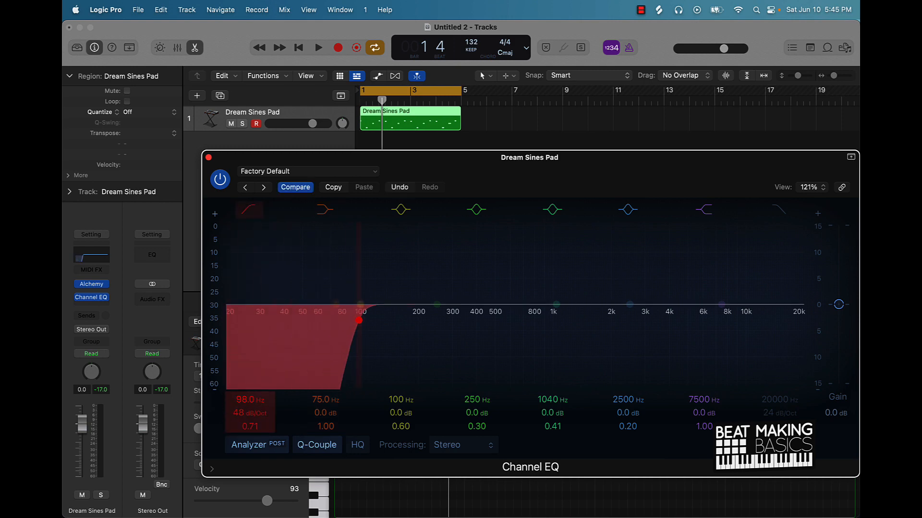
- Enable a 24 dB/Oct high cut in the Channel EQ and bring it down to 2820 Hz during playback
left_click(780, 210)
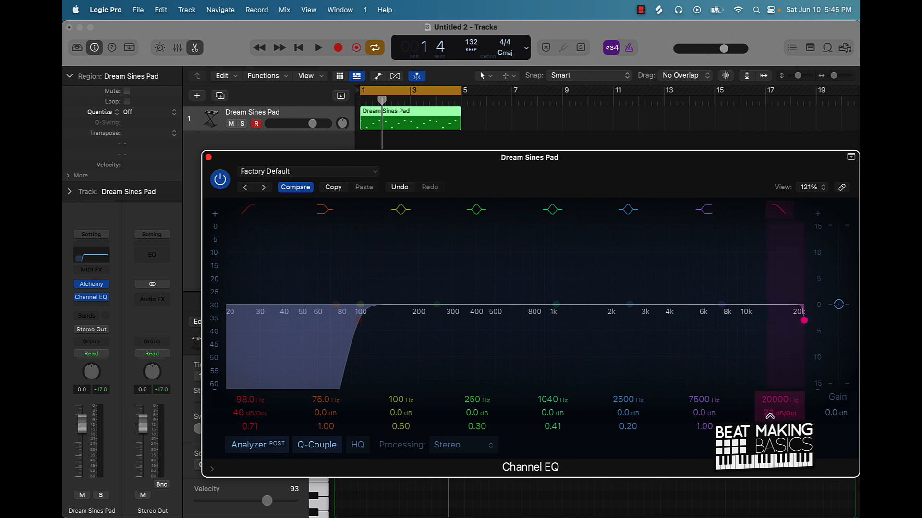
left_click_drag(803, 320, 667, 320)
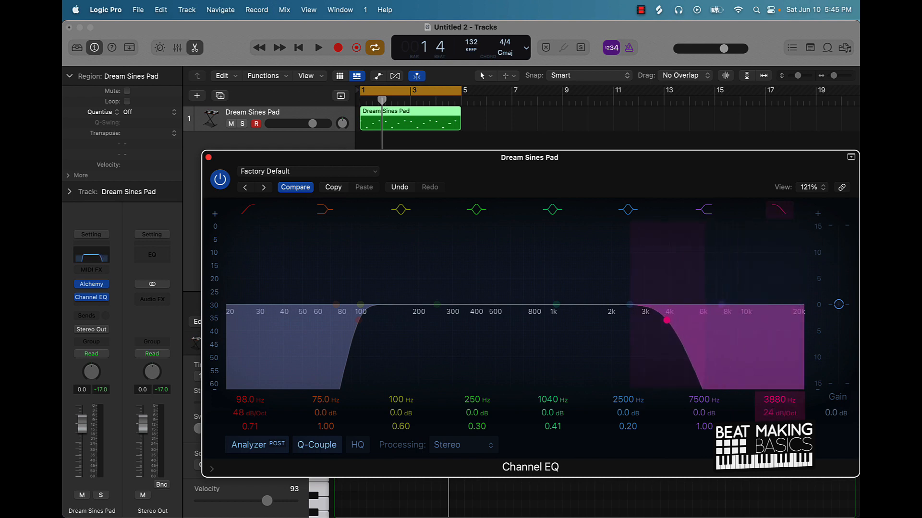
key("space")
left_click_drag(772, 398, 771, 409)
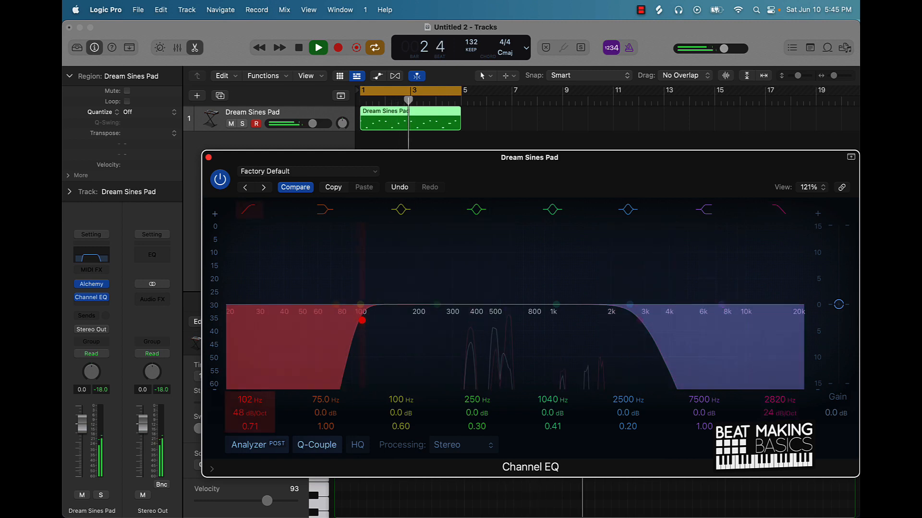
- Raise the Channel EQ's low cut to 163 Hz, stop playback and close the EQ
left_click_drag(250, 400, 251, 386)
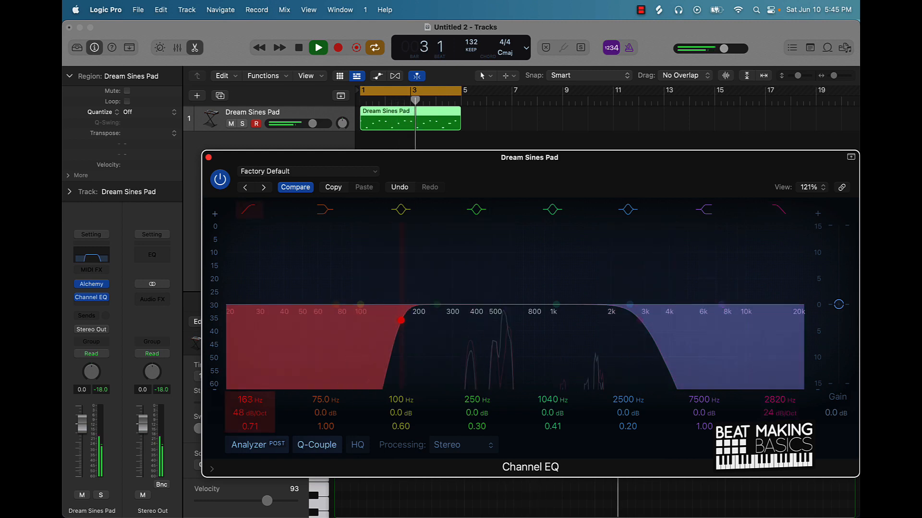
key("space")
left_click(208, 158)
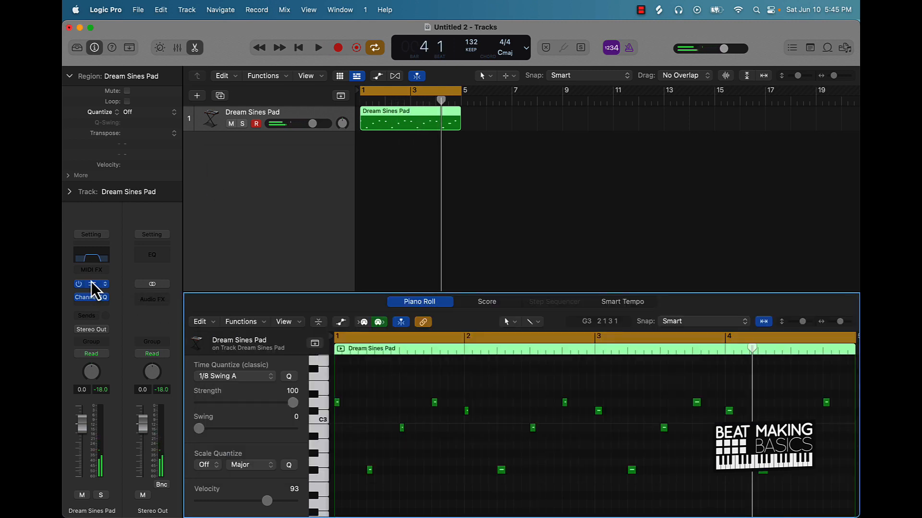
- Morph Alchemy's performance snapshot to Hypnotic Sines while the melody plays, and close the instrument
left_click(107, 286)
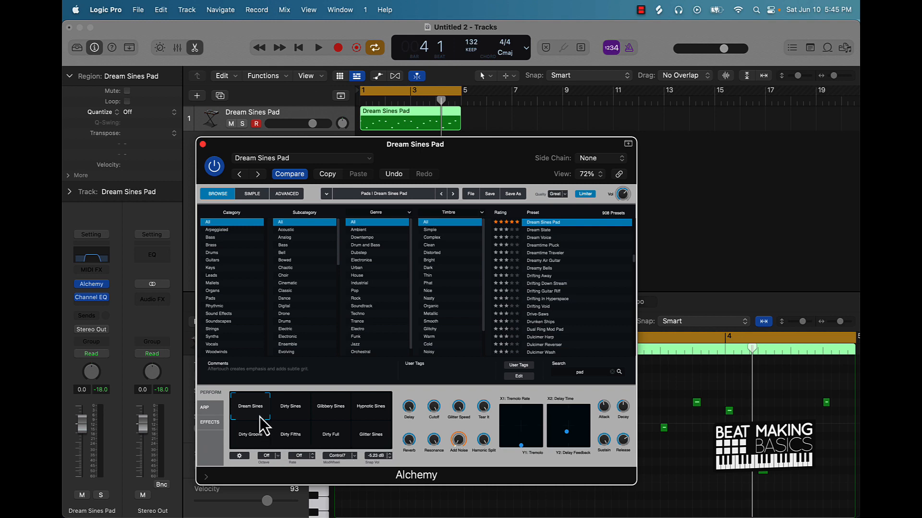
key("space")
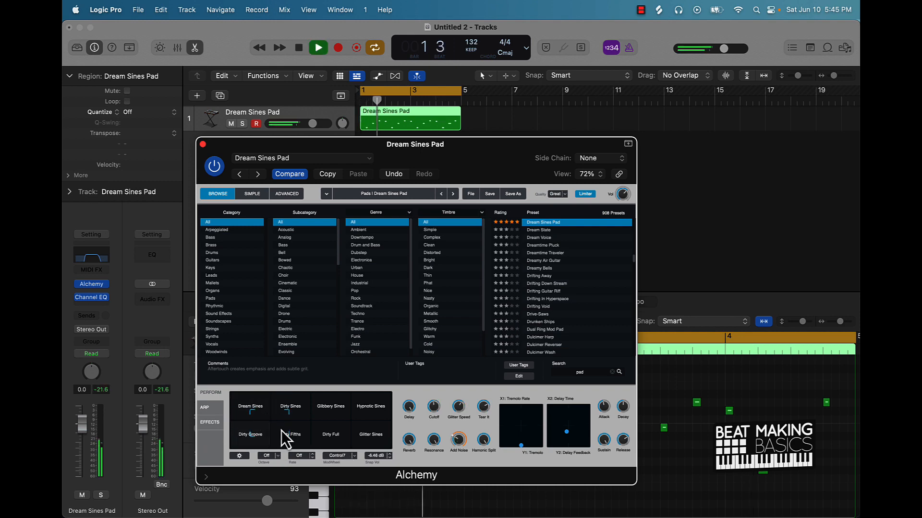
left_click_drag(279, 429, 366, 412)
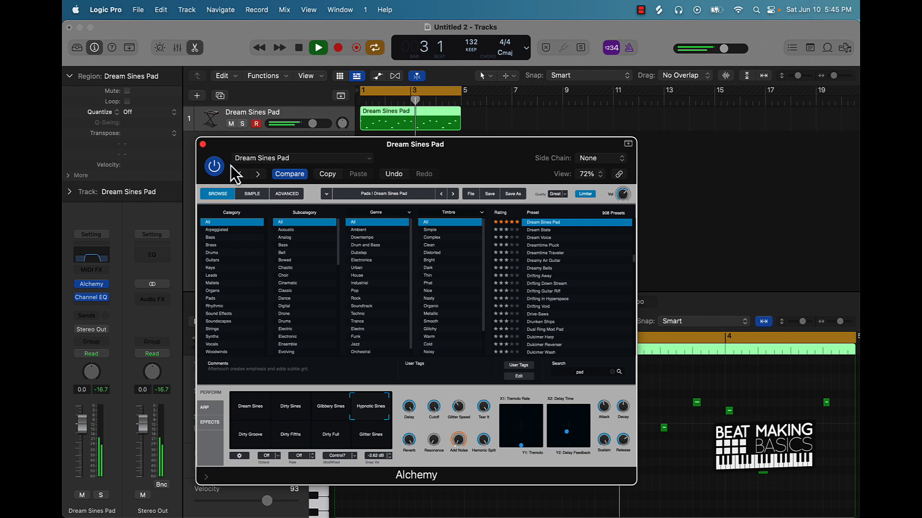
left_click(202, 144)
left_click(497, 180)
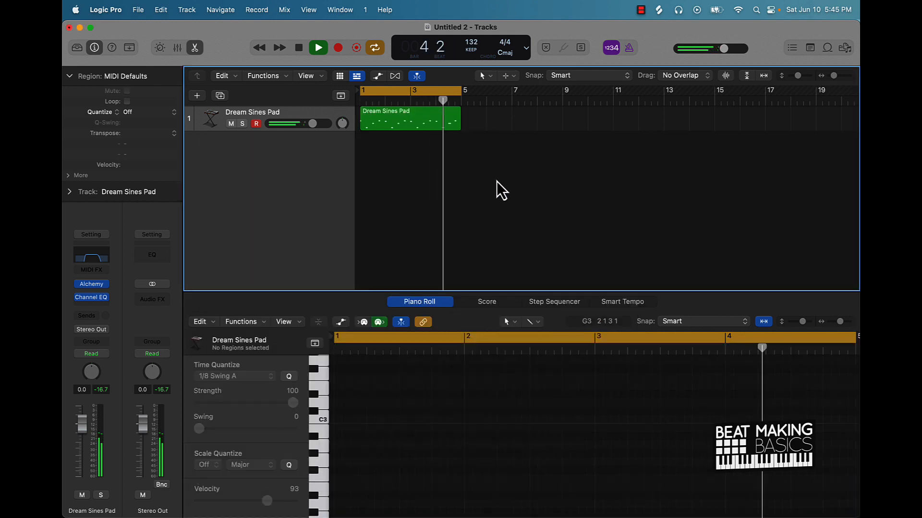
key("space")
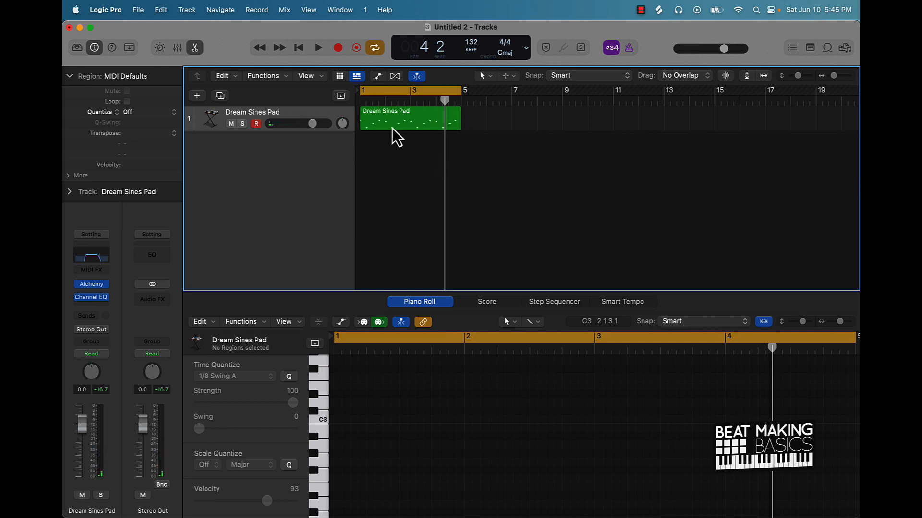
- Convert the Dream Sines Pad region into a new Quick Sampler track in Classic mode with Follow Tempo enabled
left_click_drag(393, 128, 240, 162)
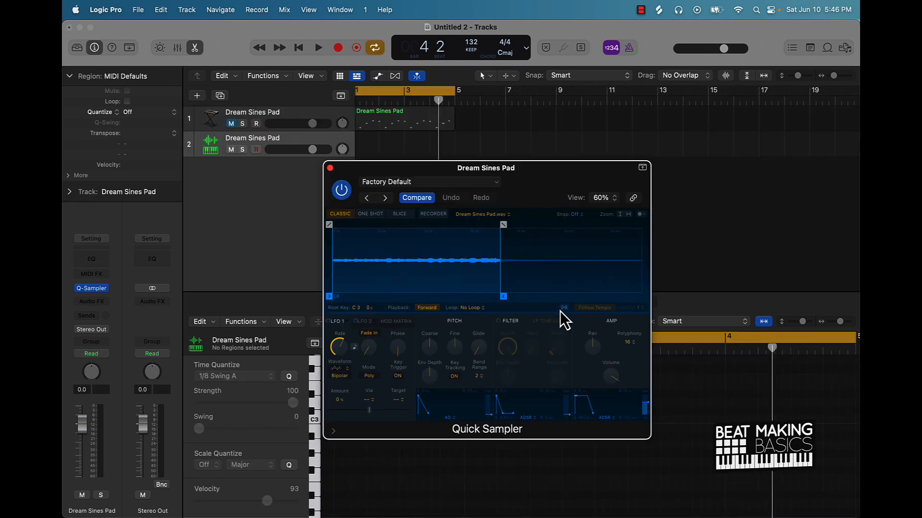
left_click(563, 308)
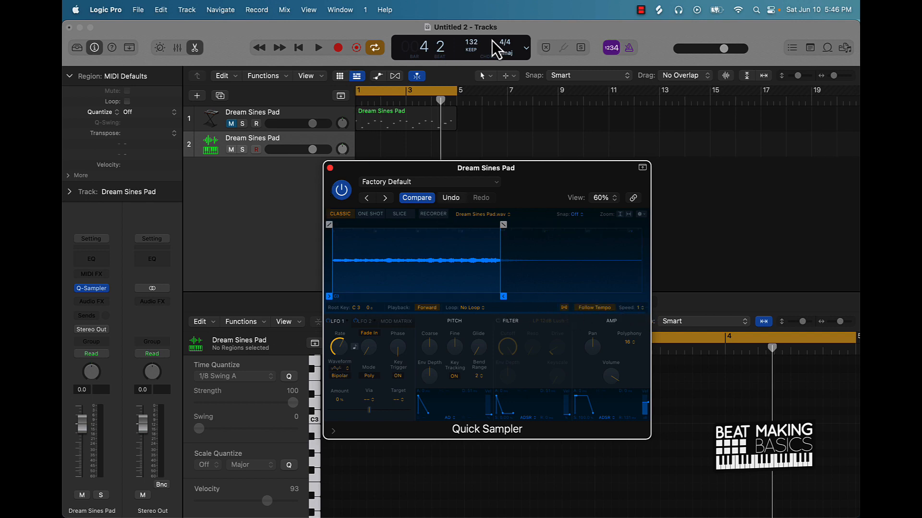
left_click(329, 168)
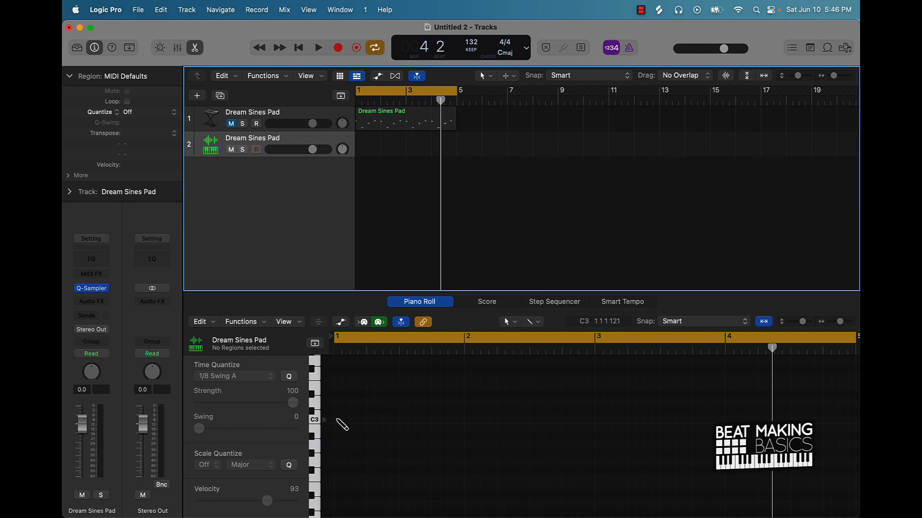
- Draw a C3 note at bar 1 of the Quick Sampler track and extend the region and note to bar 5
left_click(340, 422)
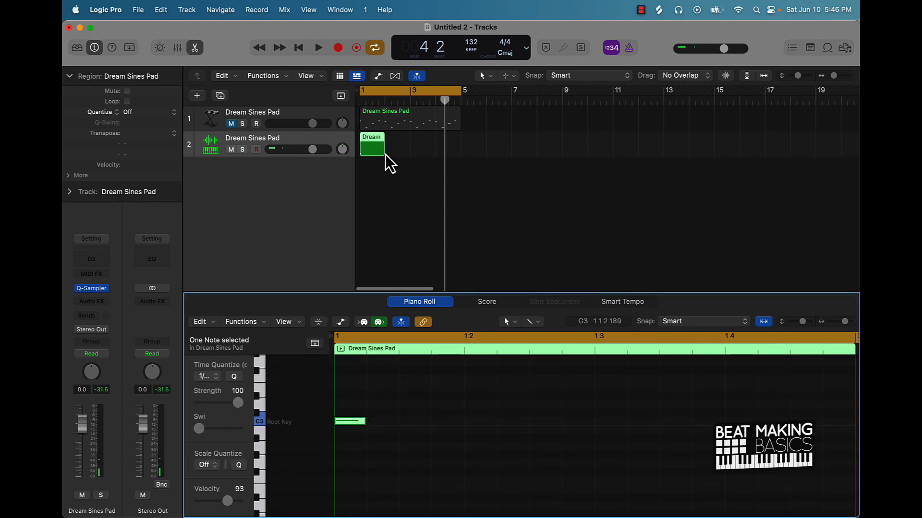
left_click_drag(383, 152, 459, 149)
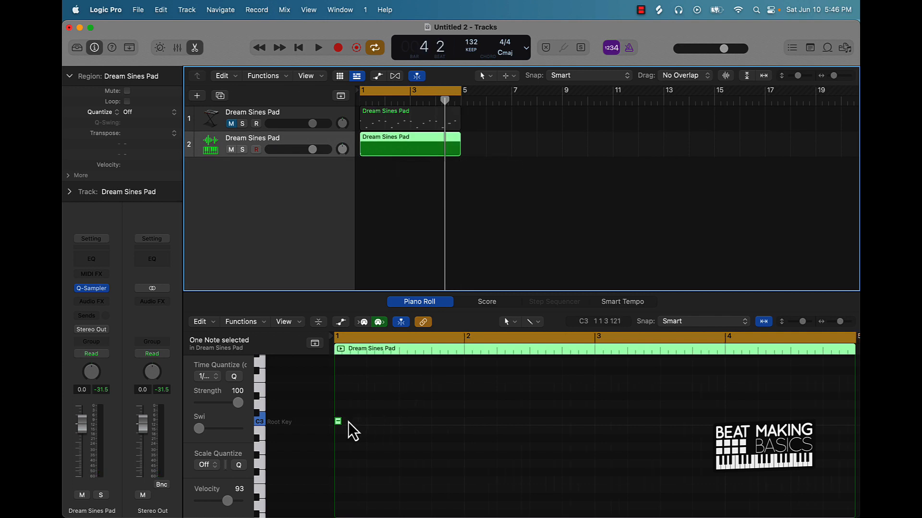
scroll(336, 422, "right", 2)
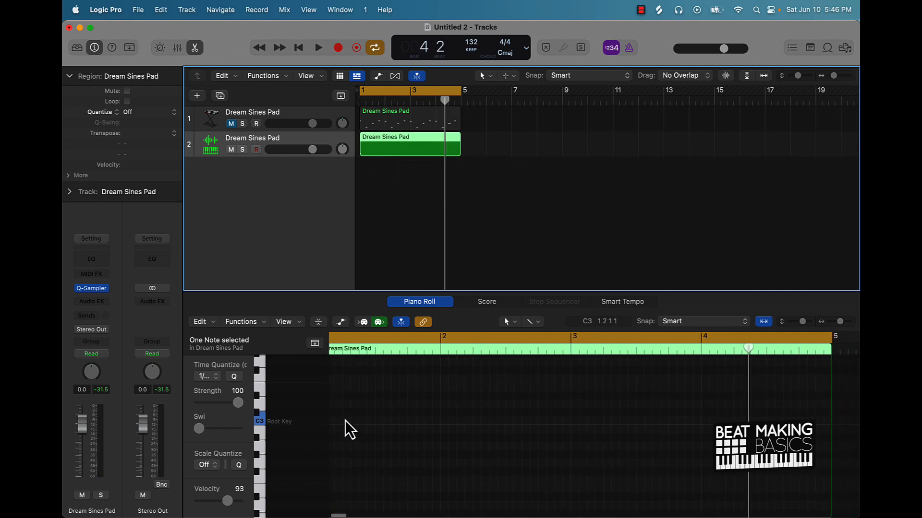
scroll(342, 422, "left", 2)
right_click(338, 422)
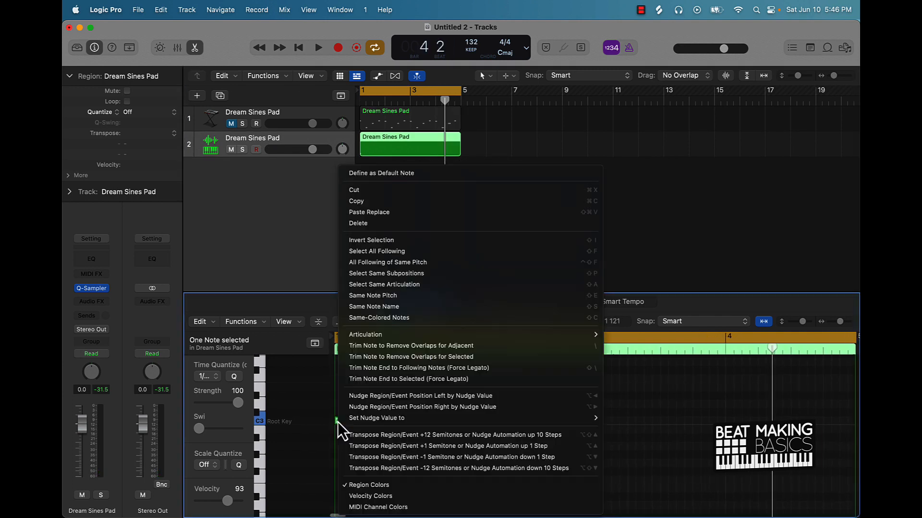
left_click(419, 367)
left_click(516, 173)
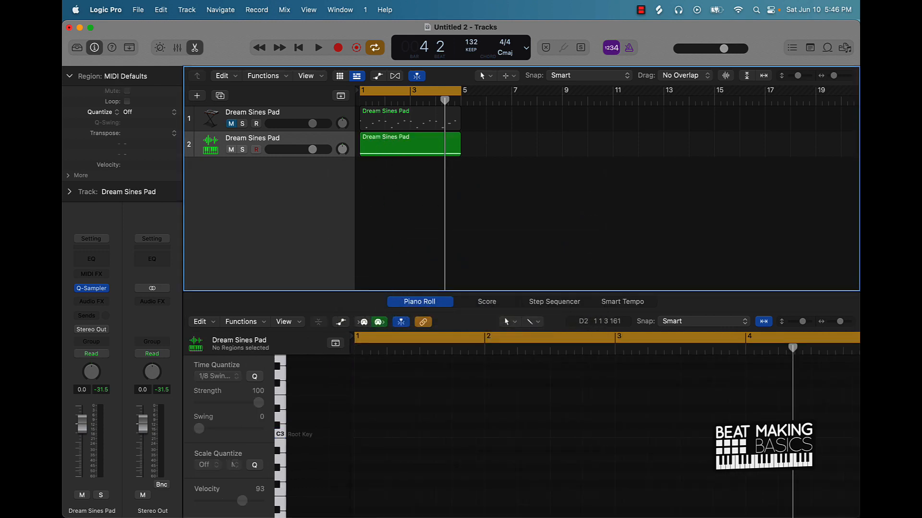
- Transpose the Quick Sampler region down 3 semitones
scroll(408, 417, "down", 5)
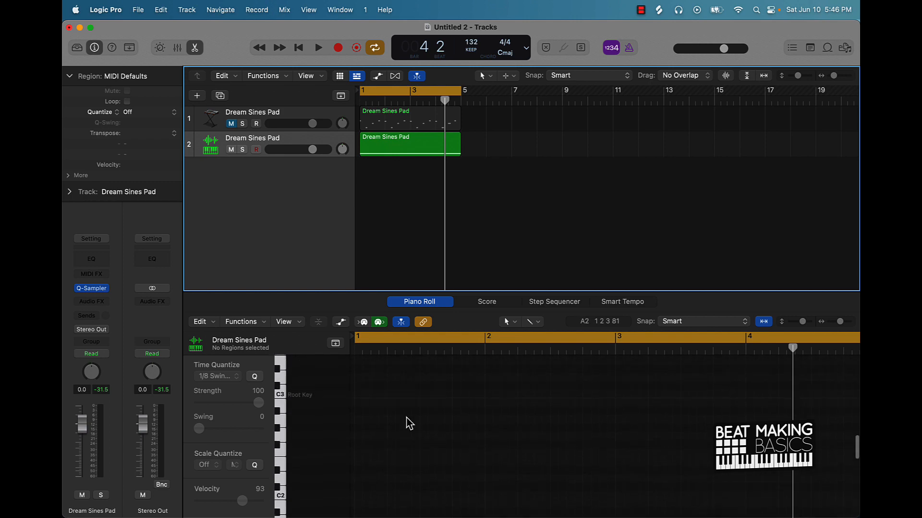
left_click(397, 151)
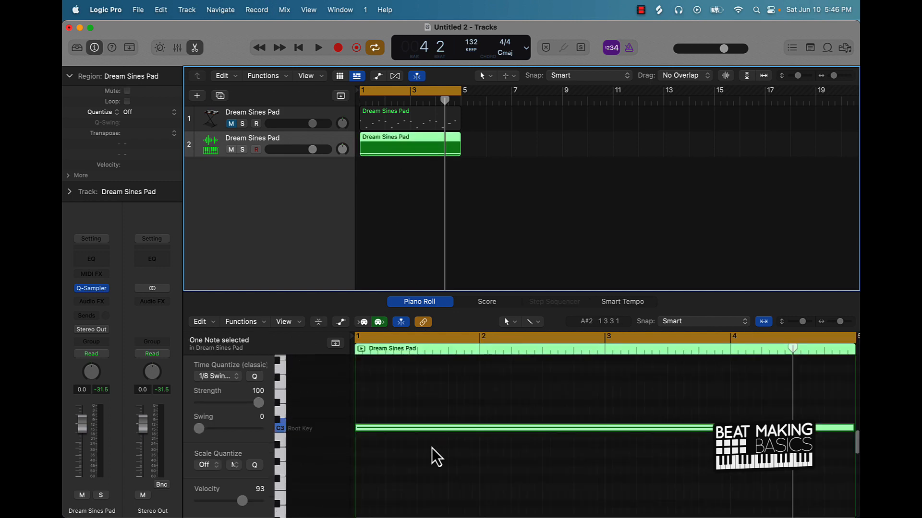
key("alt+Down")
key("alt+Down")
key("alt+Down")
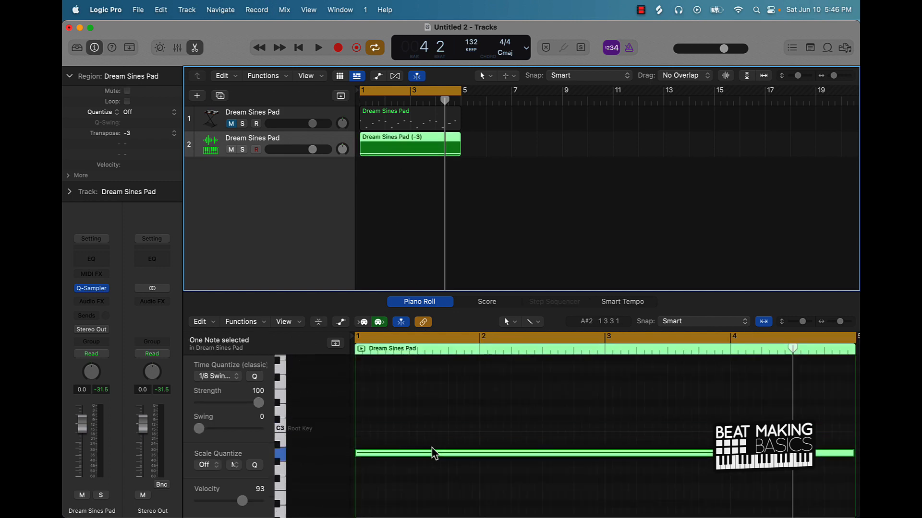
- Raise the project tempo to 145 BPM and play back the transposed sample
key("space")
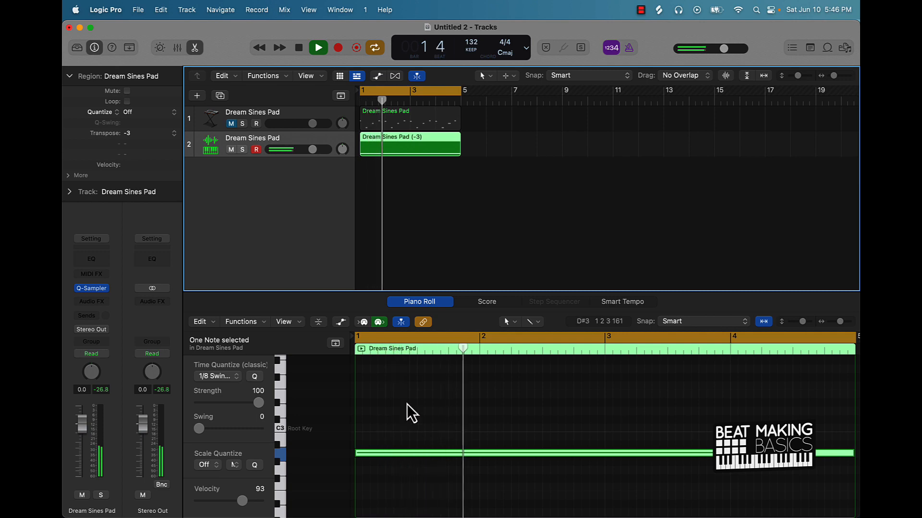
key("space")
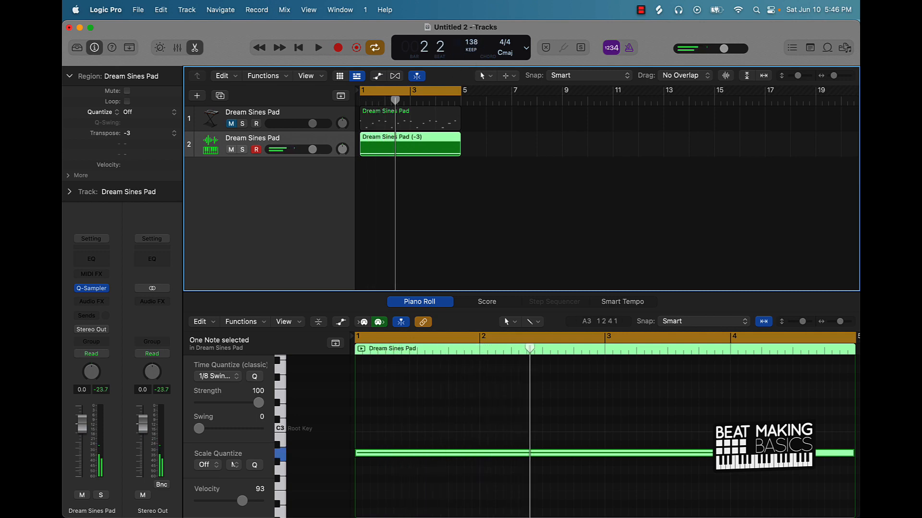
key("space")
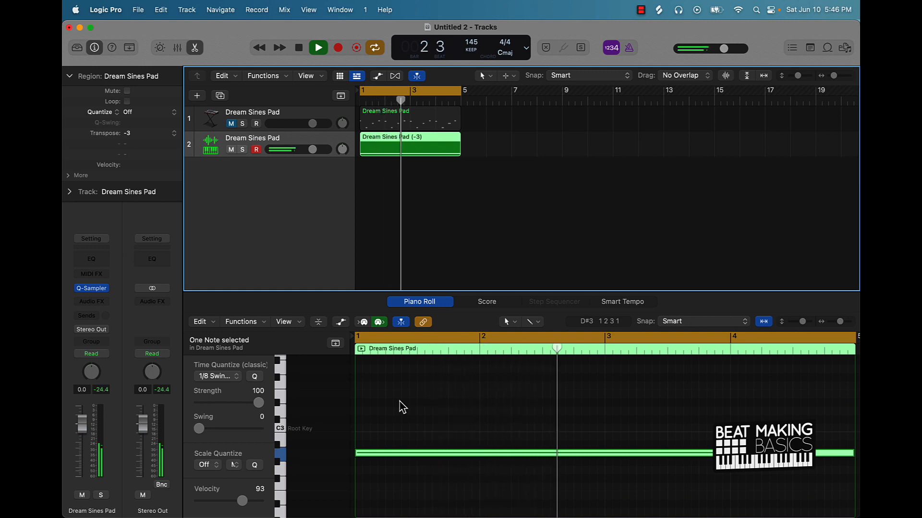
key("space")
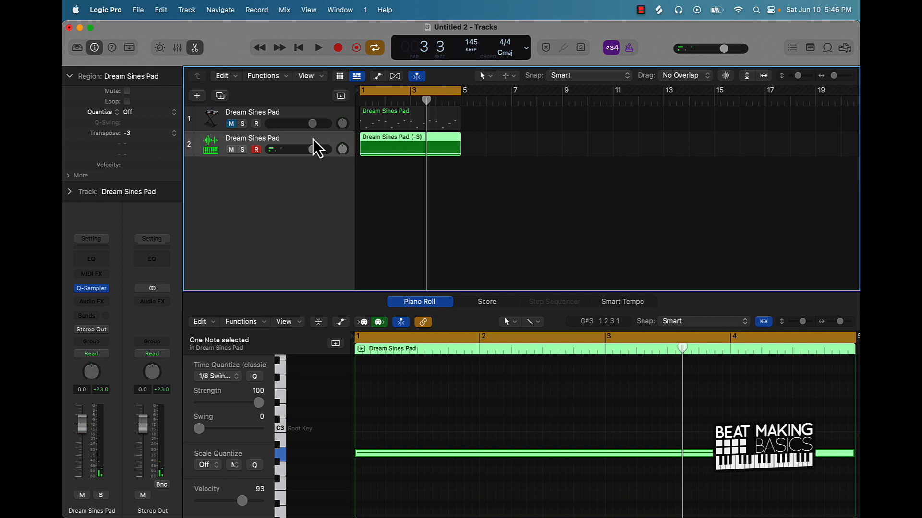
- Duplicate the Quick Sampler track with its region, transpose the copy up an octave to +9, and play both layers
key("super+d")
left_click_drag(404, 148, 402, 162)
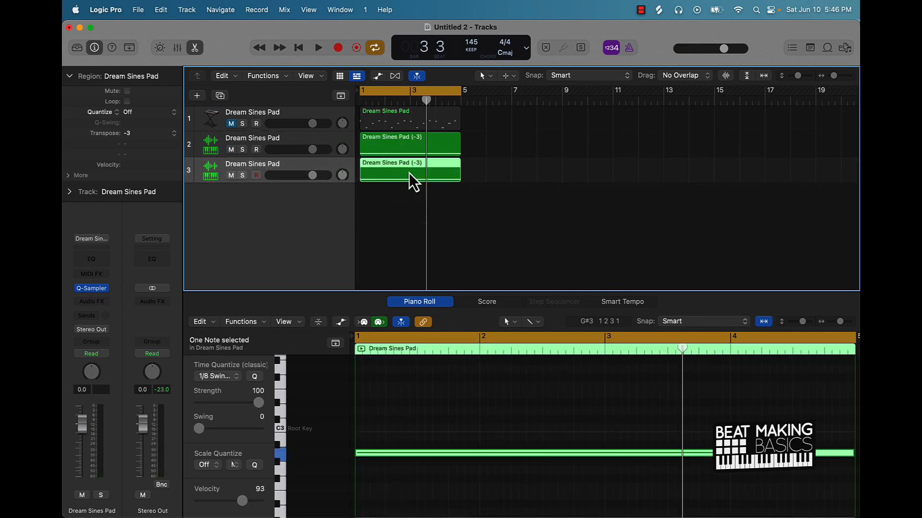
key("alt+shift+Up")
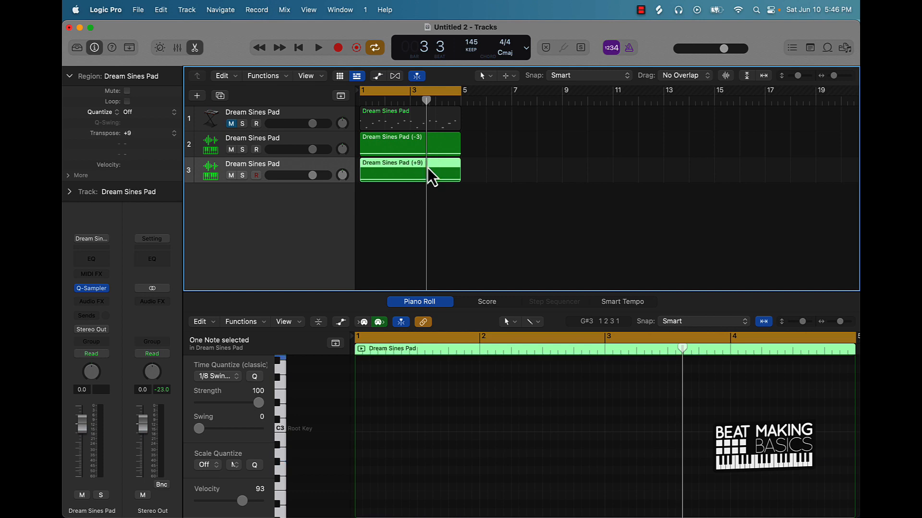
key("space")
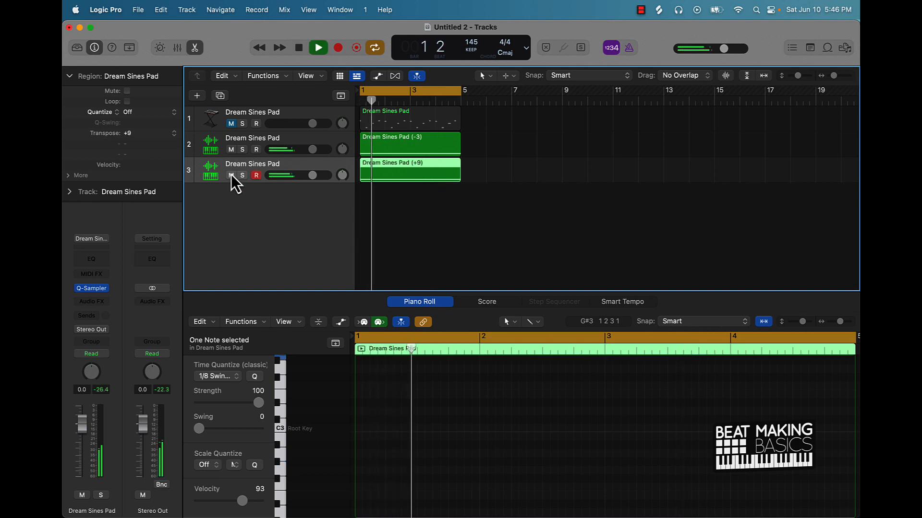
key("space")
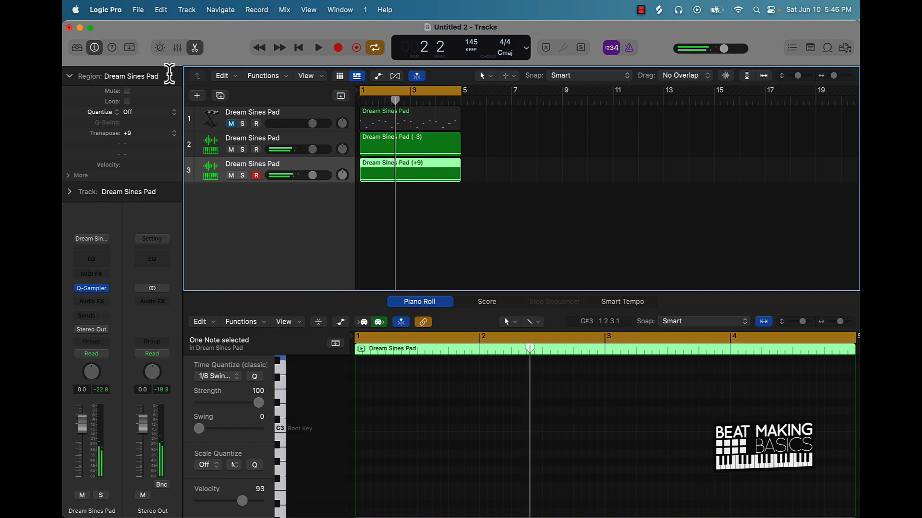
- Add a software instrument track with Quick Sampler (Single Sample) as its instrument
left_click(197, 95)
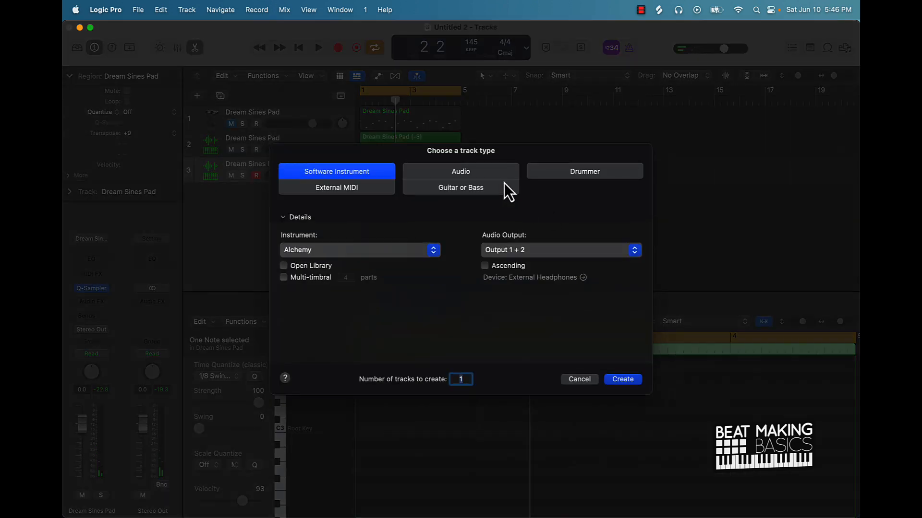
left_click(429, 252)
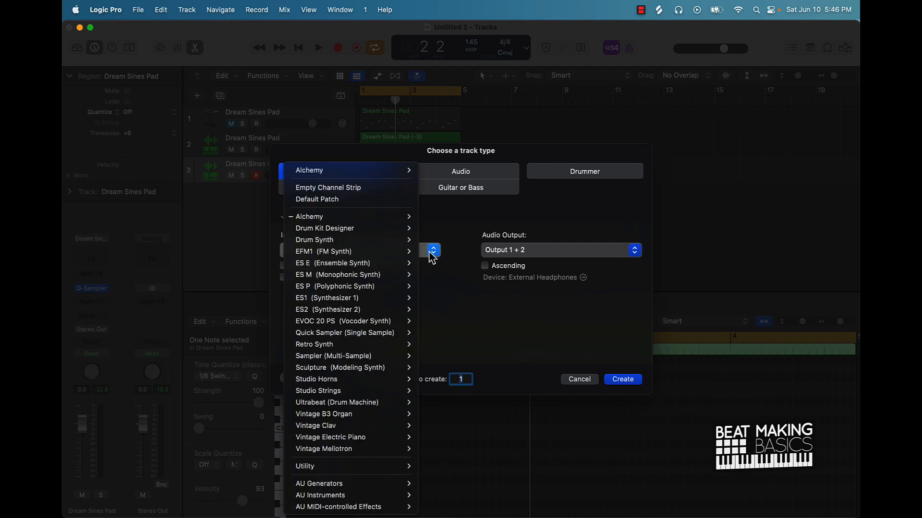
mouse_move(373, 332)
left_click(432, 344)
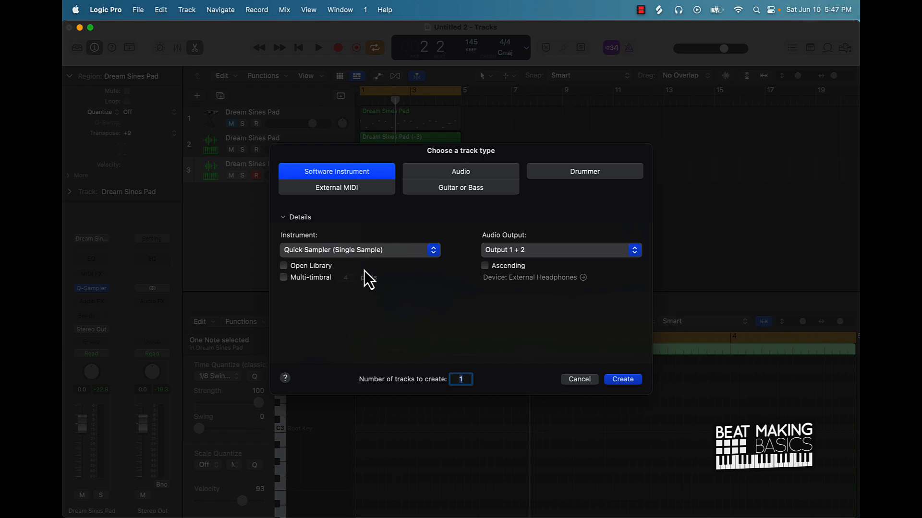
left_click(625, 383)
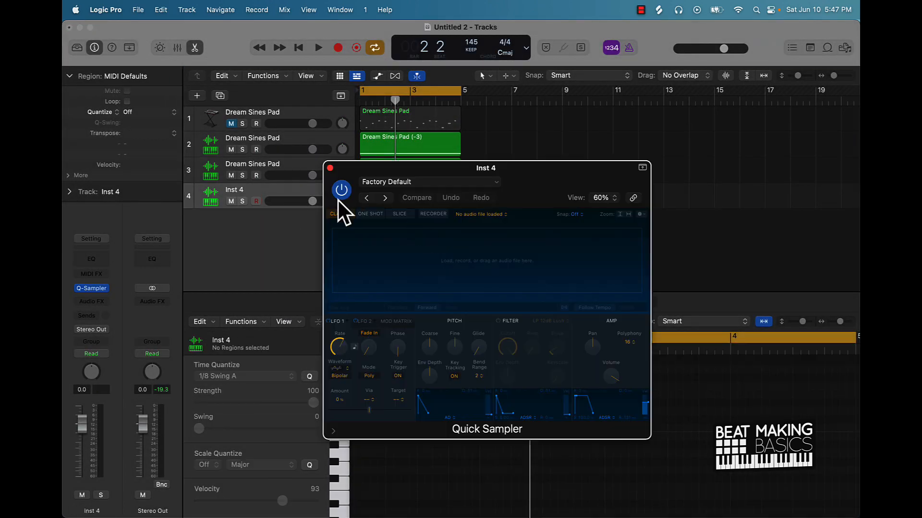
left_click_drag(548, 175, 399, 130)
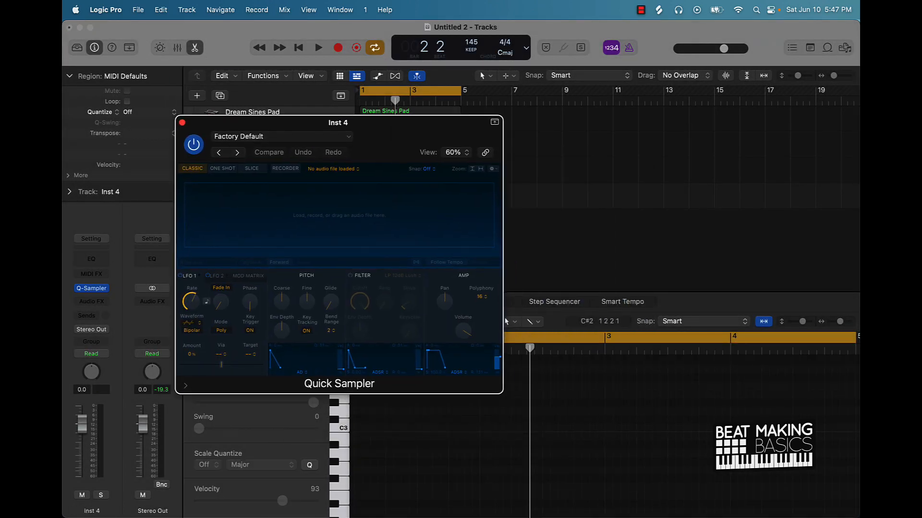
- Switch to Splice, preview OS_FIRE_808_say_C.wav and load it into the new track's Quick Sampler
mouse_move(407, 499)
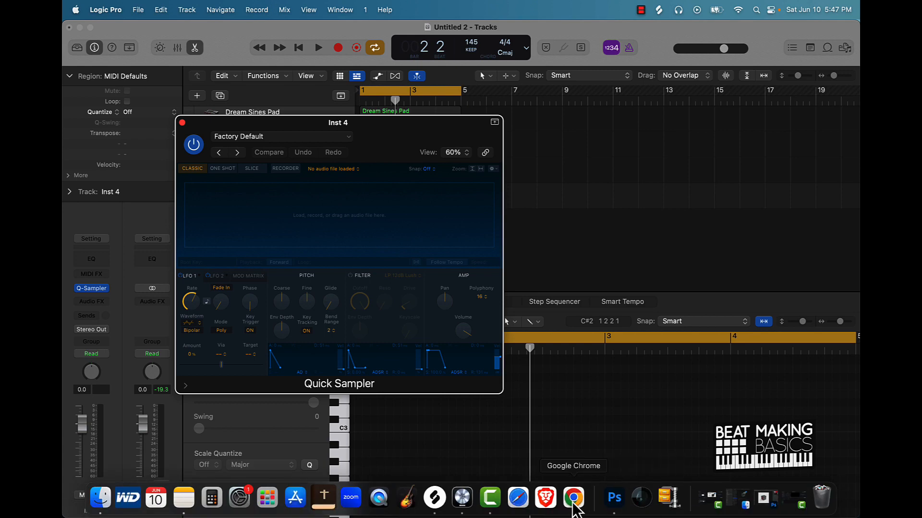
left_click(434, 499)
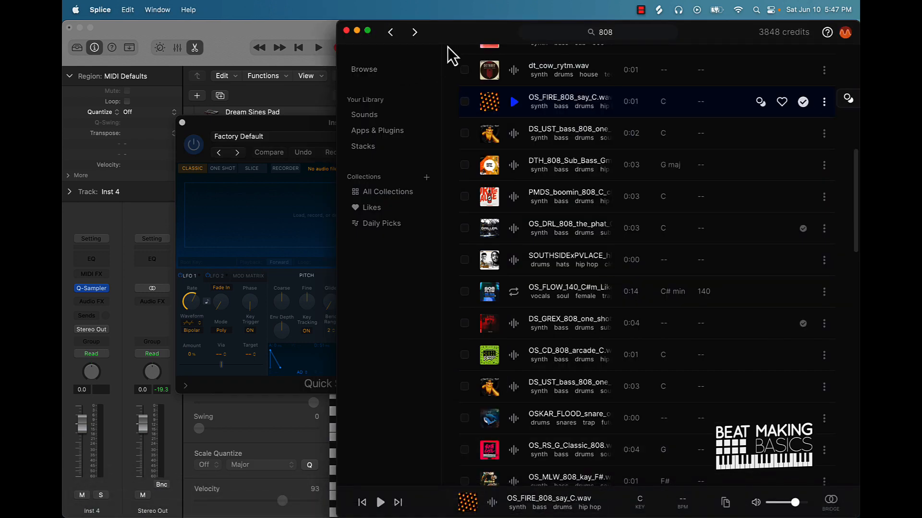
left_click_drag(457, 36, 595, 34)
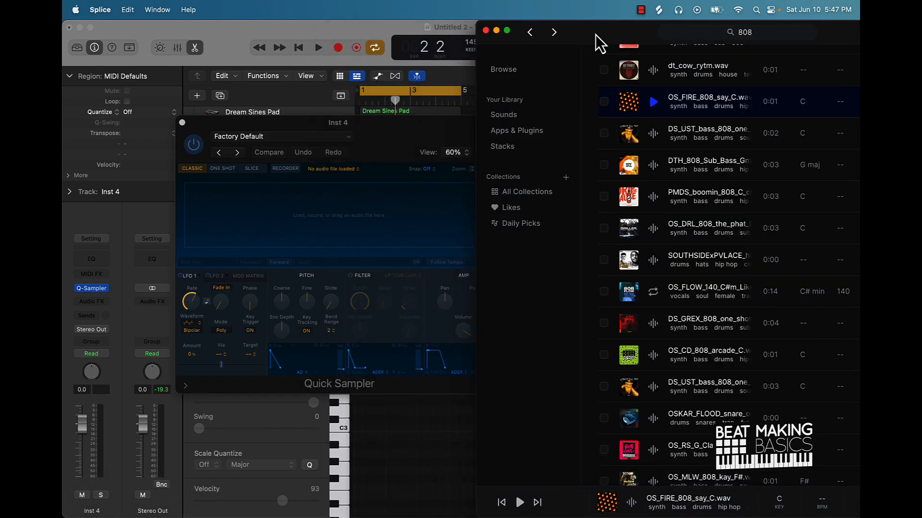
left_click(651, 103)
left_click_drag(628, 117, 298, 226)
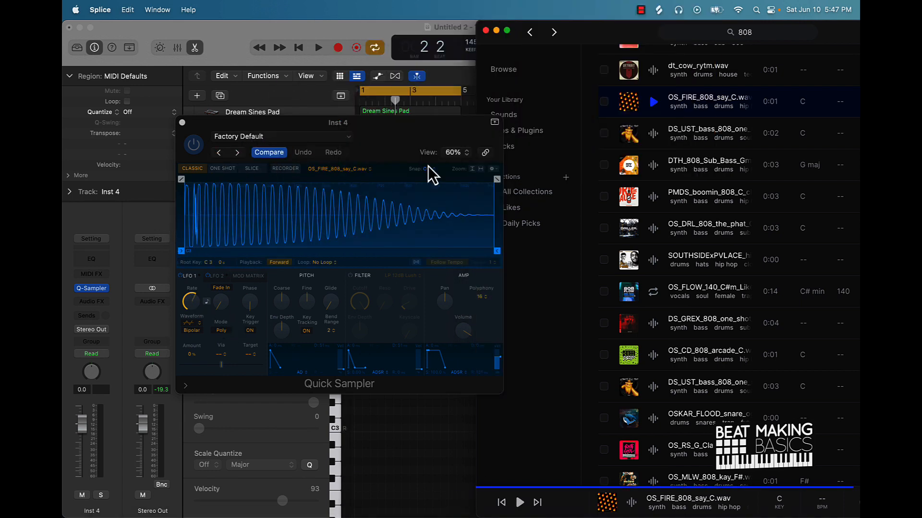
- Switch back to Logic Pro, save the Quick Sampler setting as "fire 808" and close the sampler window
left_click(456, 74)
left_click_drag(414, 136, 675, 106)
left_click(580, 104)
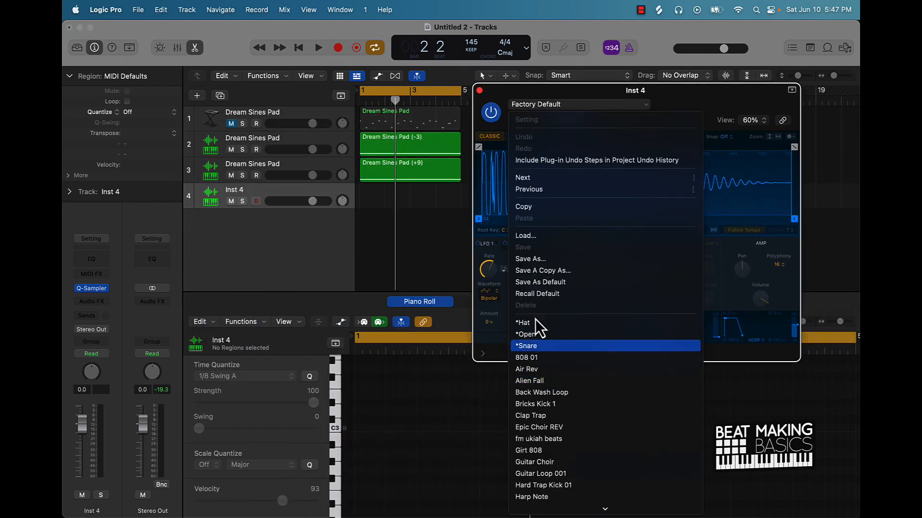
left_click(537, 262)
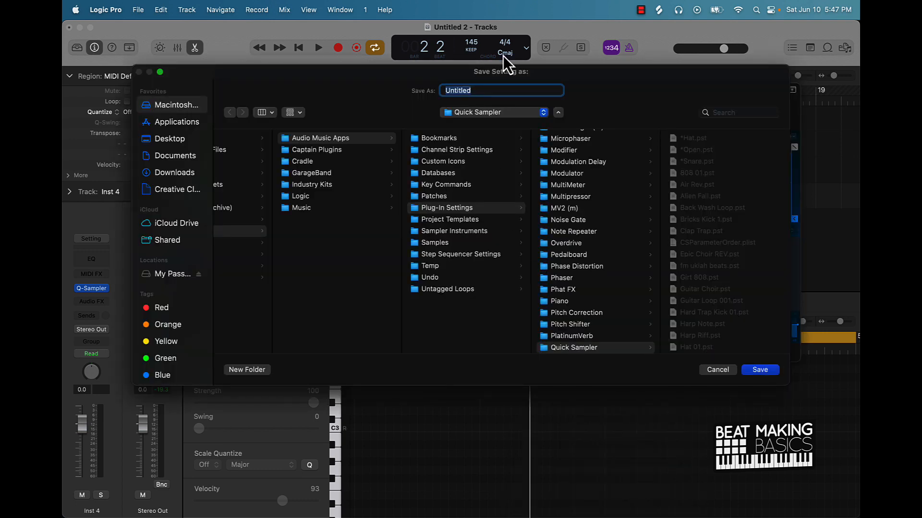
type("fire 808")
key("Return")
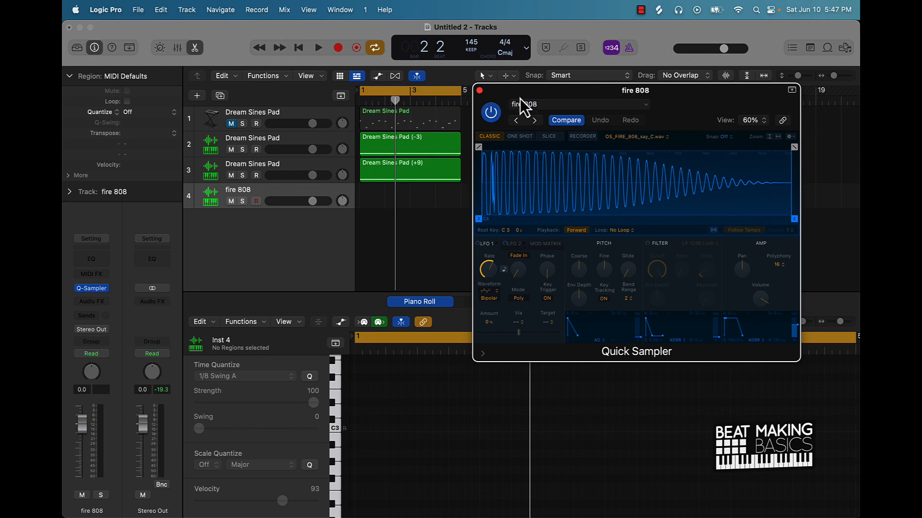
left_click(547, 105)
scroll(544, 482, "down", 3)
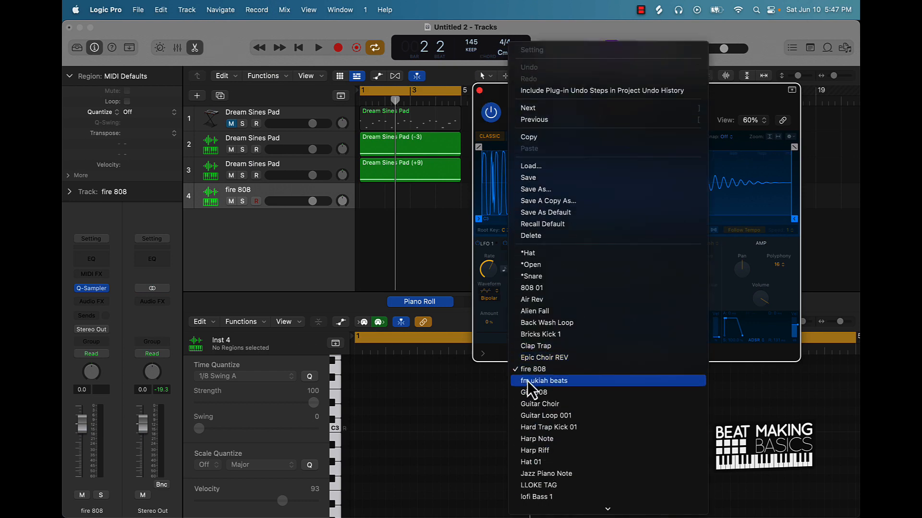
scroll(537, 393, "down", 2)
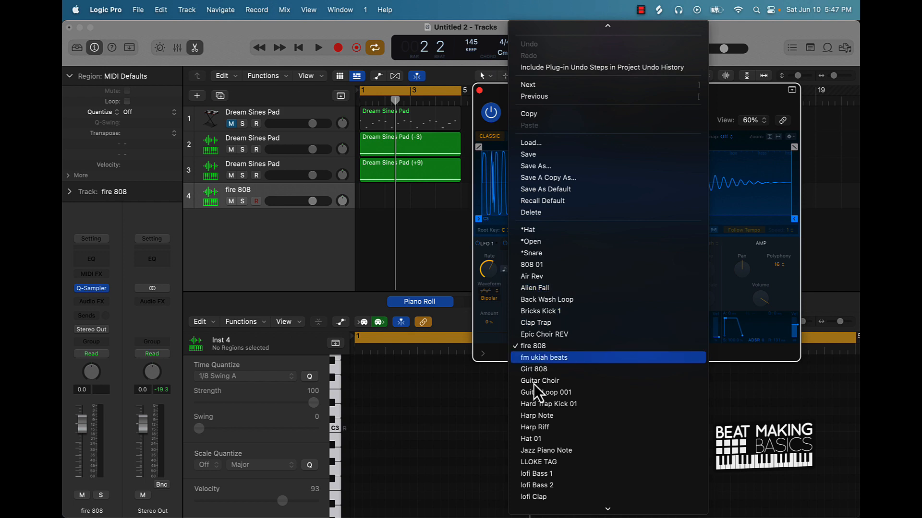
left_click(442, 226)
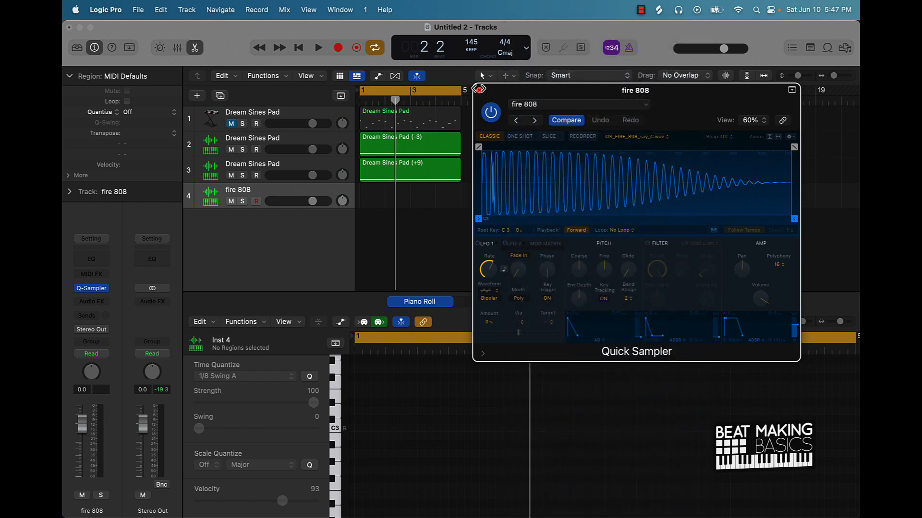
left_click(479, 91)
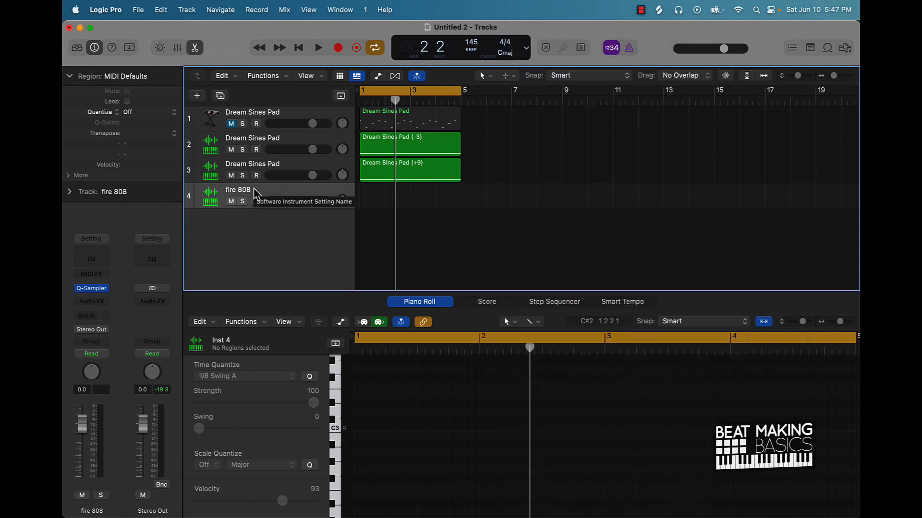
- Add another Quick Sampler track and load the Clap Trap preset on it
left_click(201, 97)
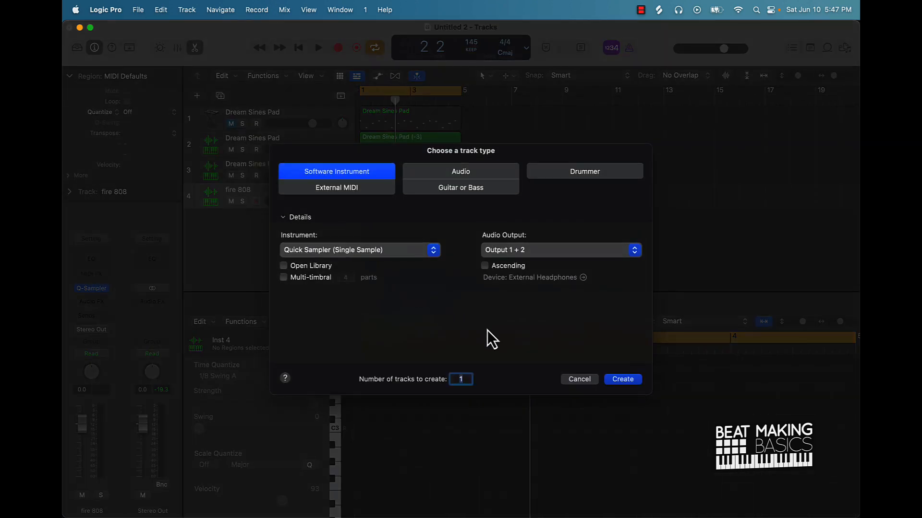
left_click(622, 380)
left_click(408, 181)
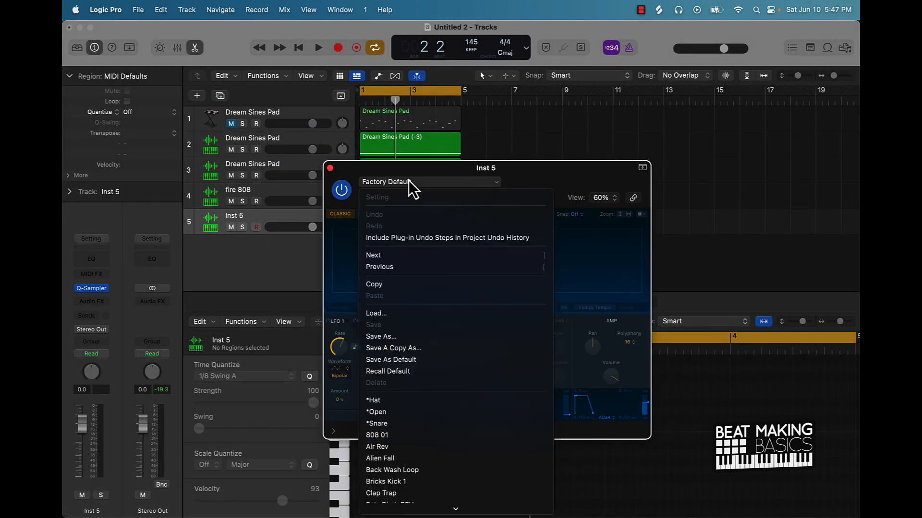
scroll(420, 454, "down", 5)
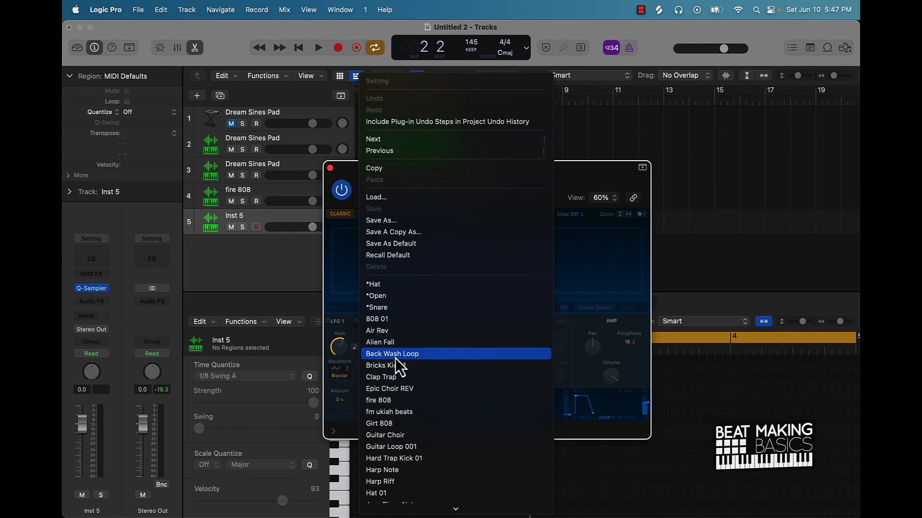
left_click(396, 379)
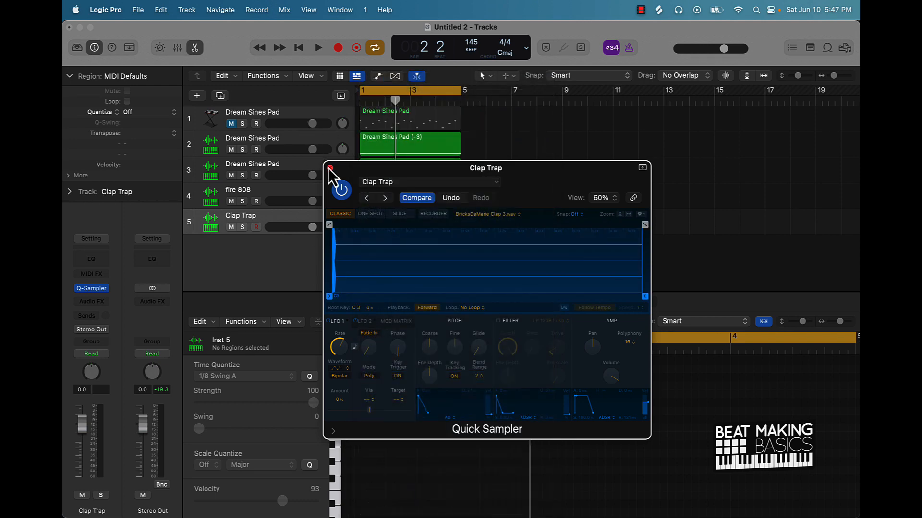
left_click(330, 168)
- Add a Quick Sampler track for the hi-hat and load the *Hat preset
left_click(196, 96)
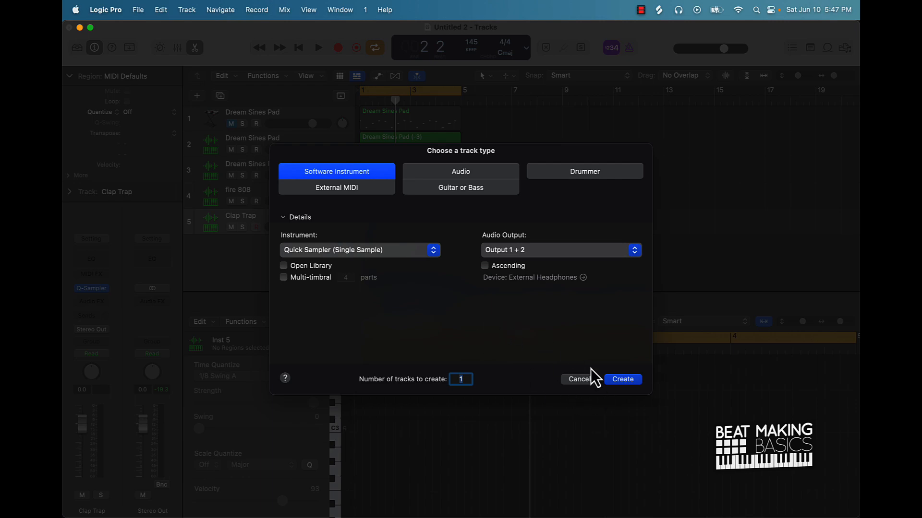
left_click(623, 379)
left_click(384, 182)
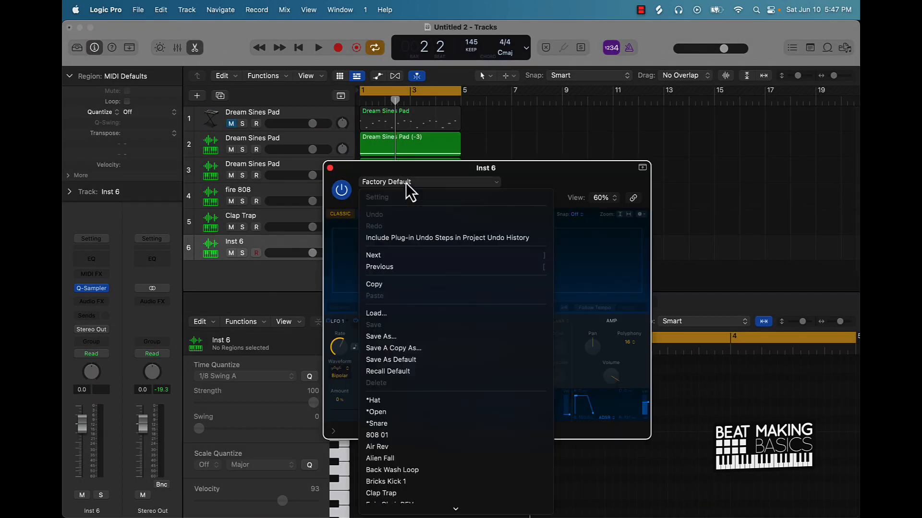
left_click(397, 402)
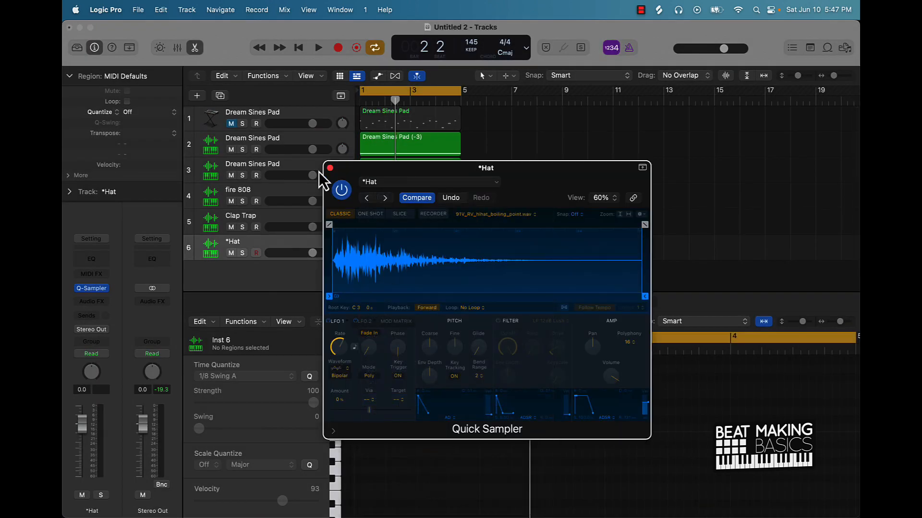
left_click(330, 168)
- Add a Quick Sampler track for the snare and load the *Snare preset
left_click(197, 95)
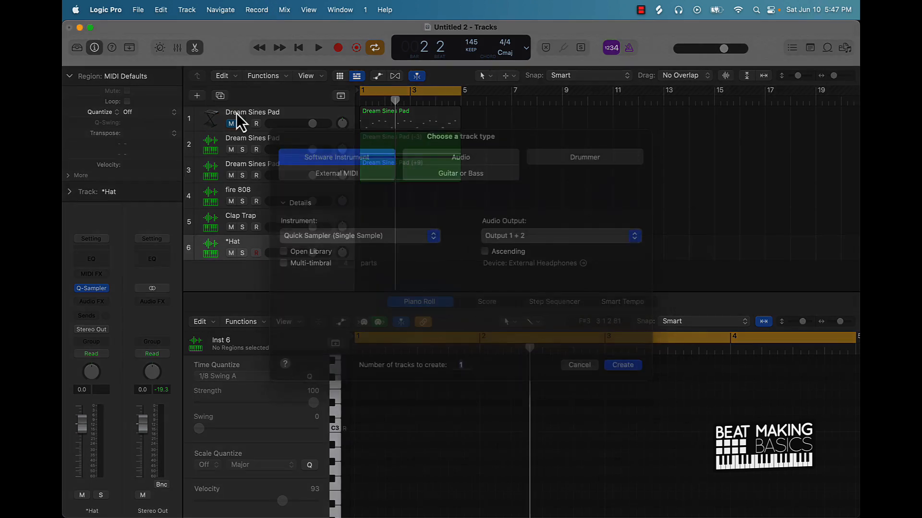
left_click(627, 383)
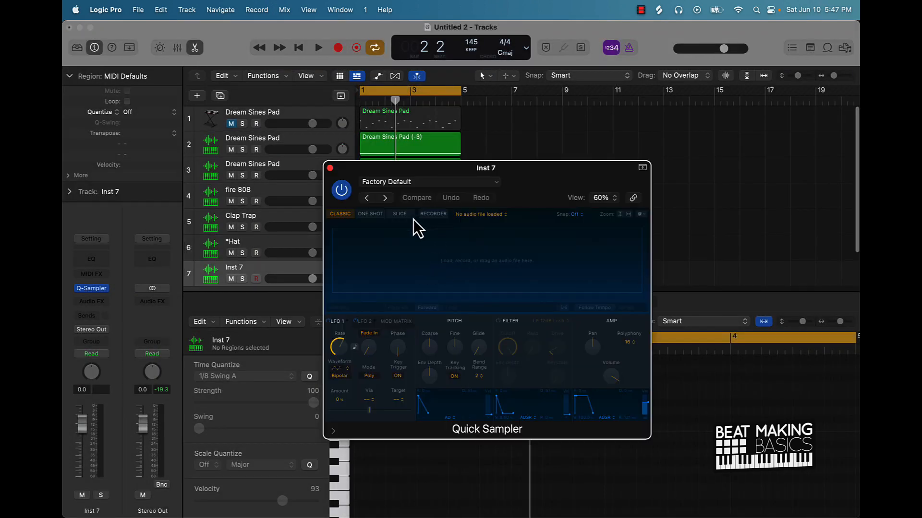
left_click(394, 182)
left_click(400, 424)
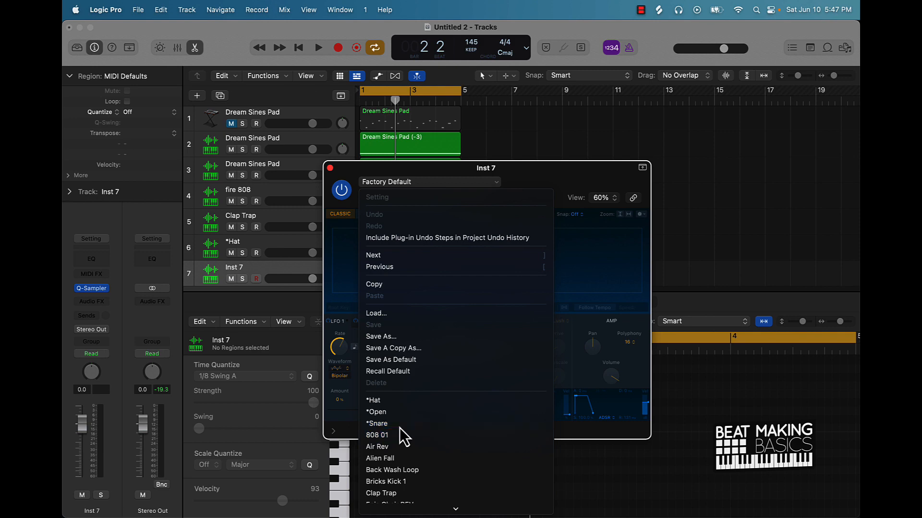
left_click(329, 168)
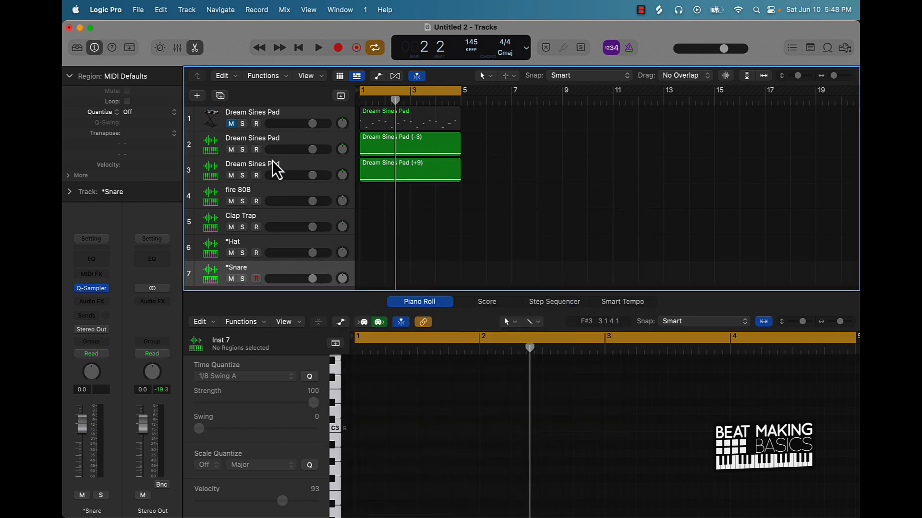
- Add a Quick Sampler track for the kick and load the Bricks Kick 1 preset
scroll(249, 144, "down", 2)
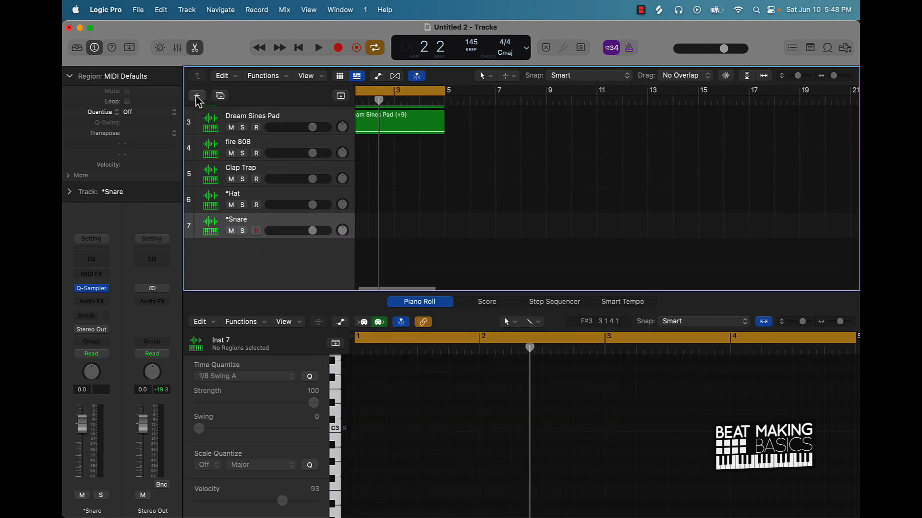
left_click(197, 95)
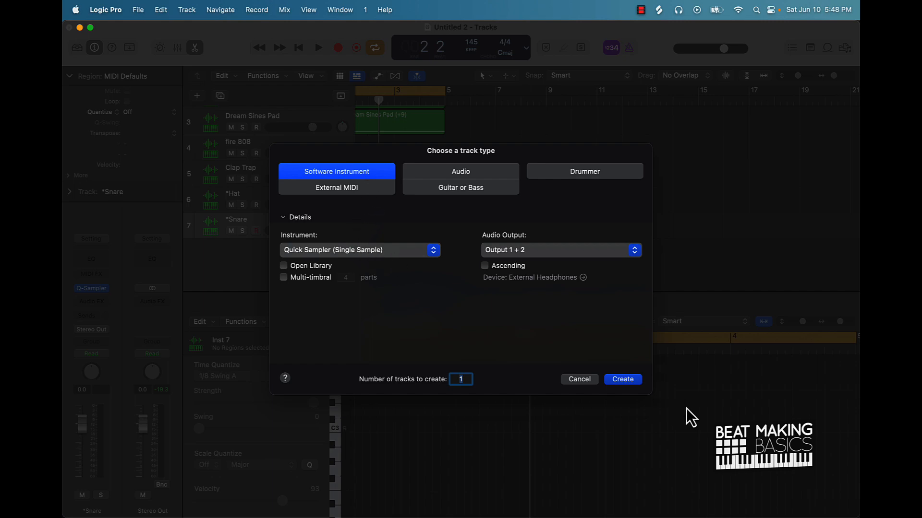
left_click(629, 380)
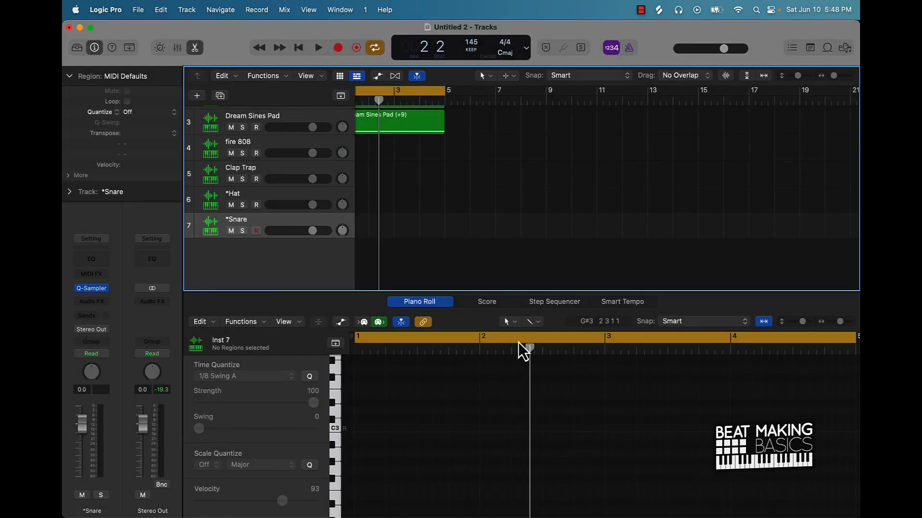
left_click(407, 183)
scroll(415, 380, "down", 3)
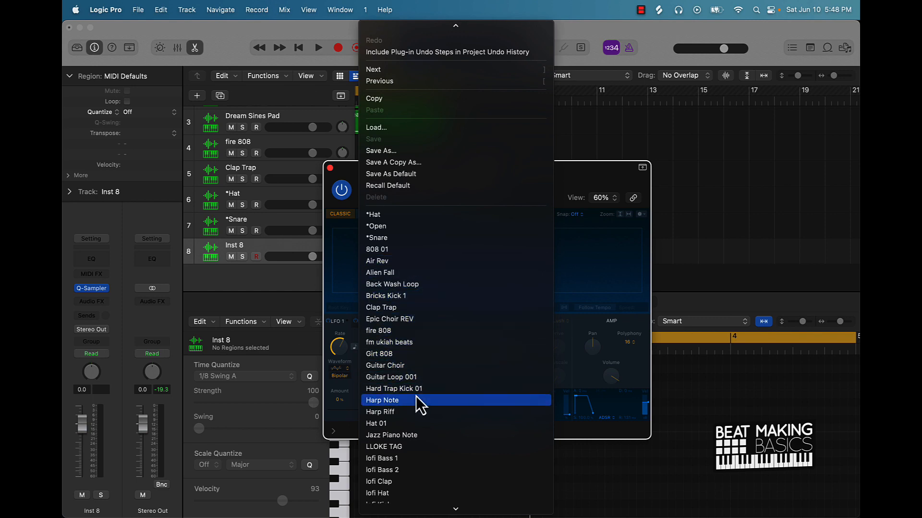
left_click(411, 298)
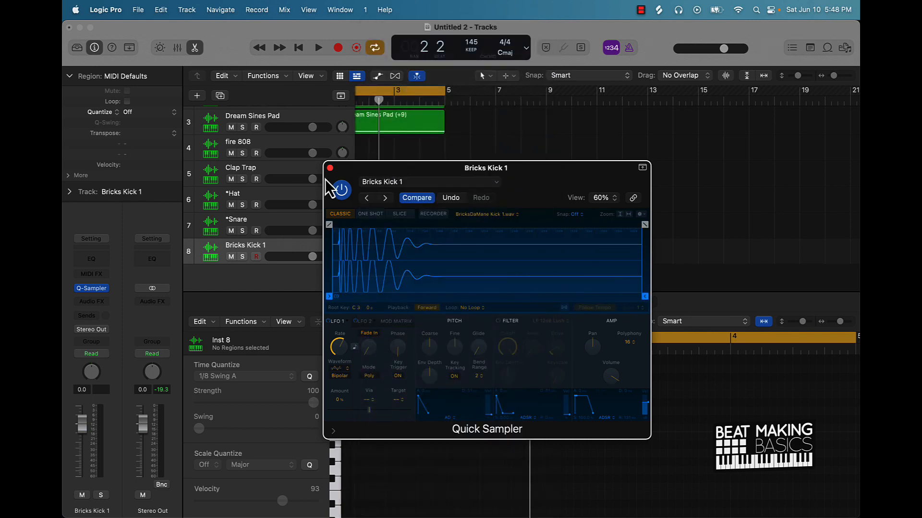
left_click(330, 168)
- Create a Step Sequencer pattern on the Clap Trap track with a hit on step 9
key("Return")
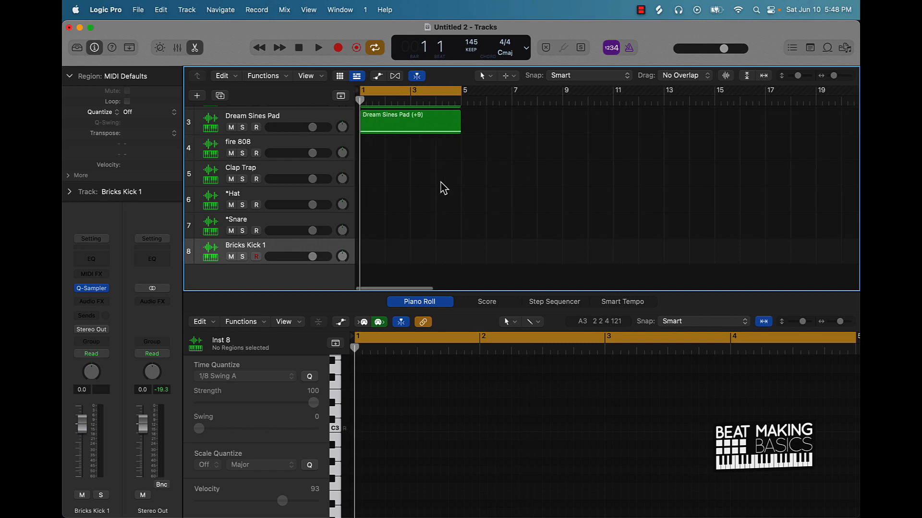
left_click(557, 302)
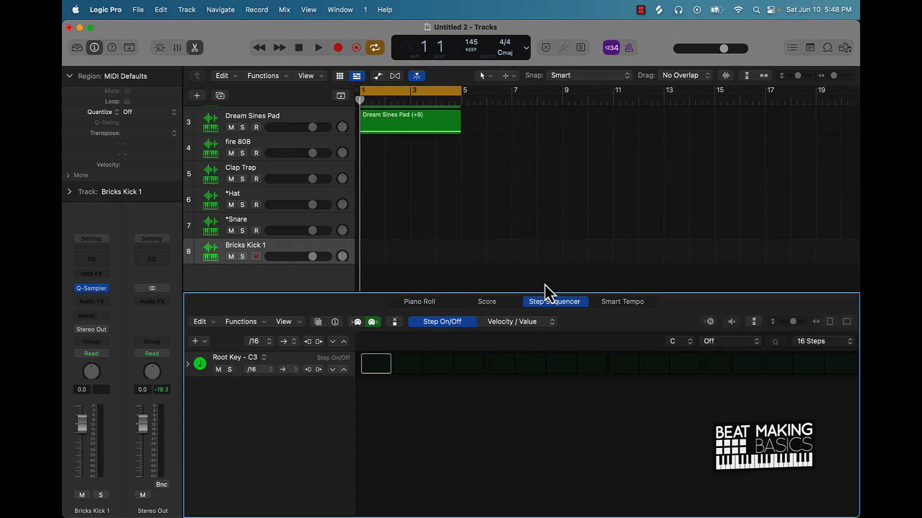
left_click(261, 172)
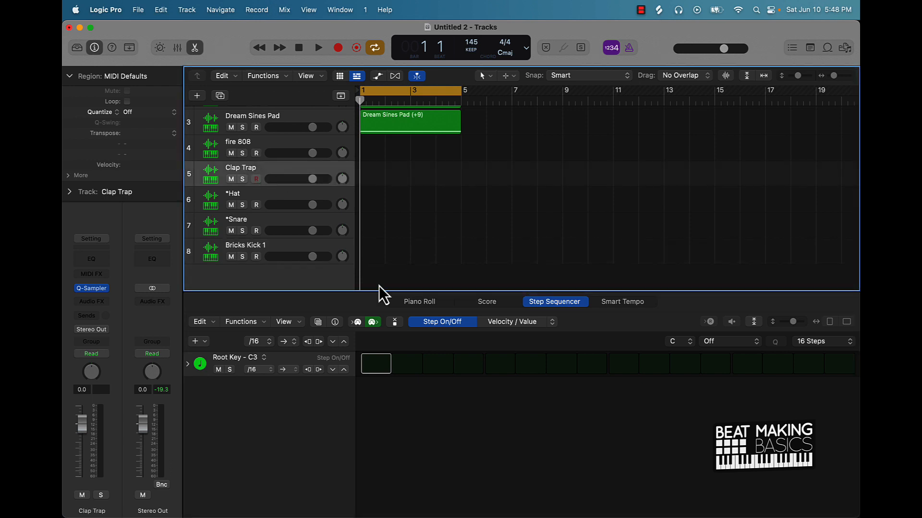
left_click(620, 363)
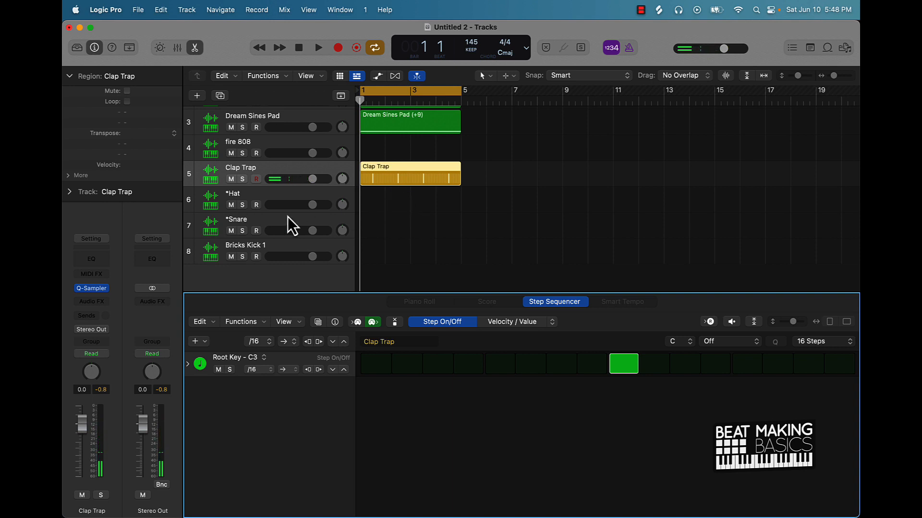
- Create a *Snare step pattern with a hit on step 9 and extend it to 64 steps
left_click(251, 220)
left_click(624, 364)
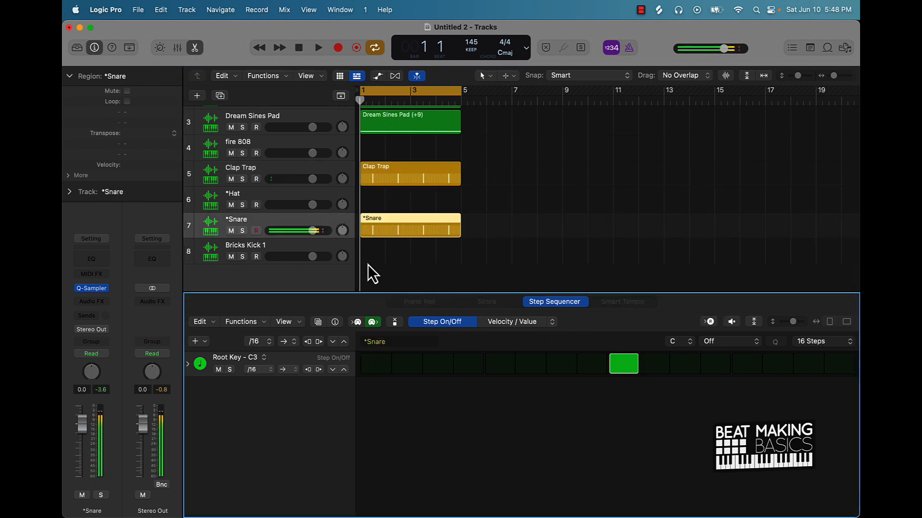
left_click(816, 342)
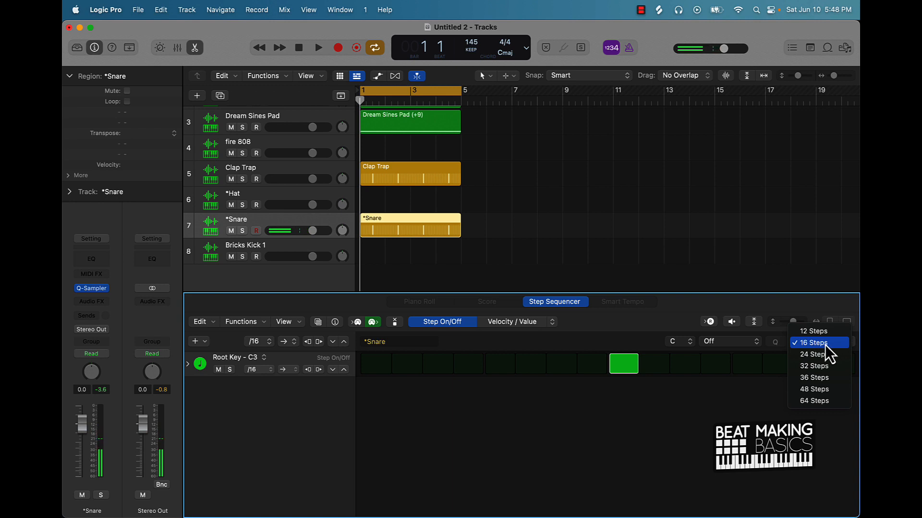
left_click(819, 400)
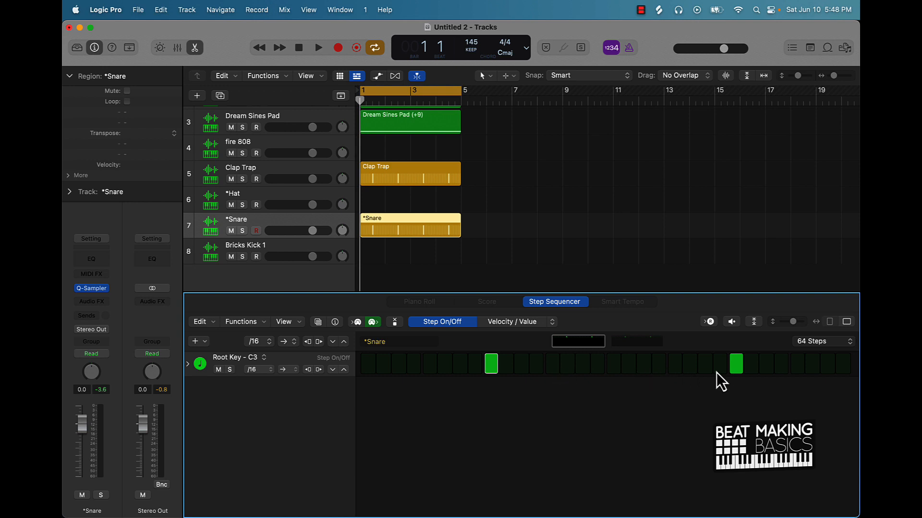
- Add extra snare hits on steps 23 and 31 in both 32-step halves of the *Snare pattern
left_click(704, 369)
left_click(825, 366)
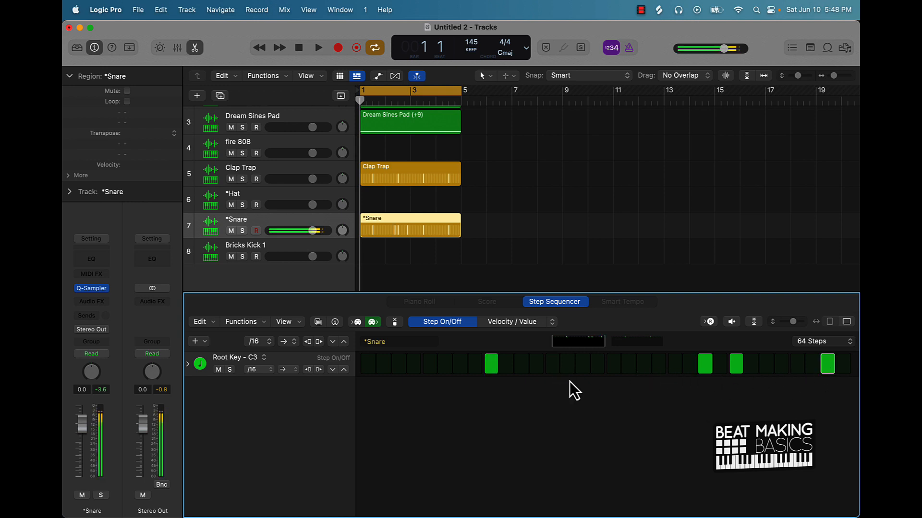
left_click(633, 340)
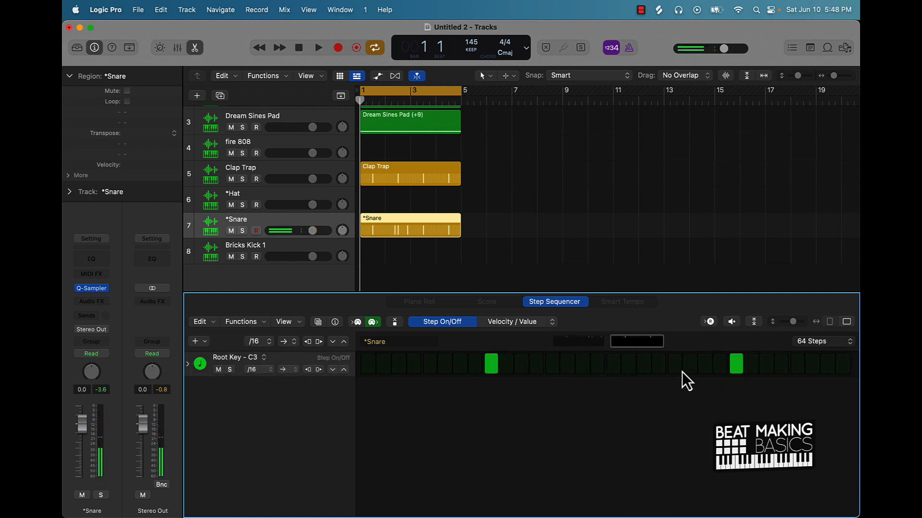
left_click(704, 365)
left_click(827, 365)
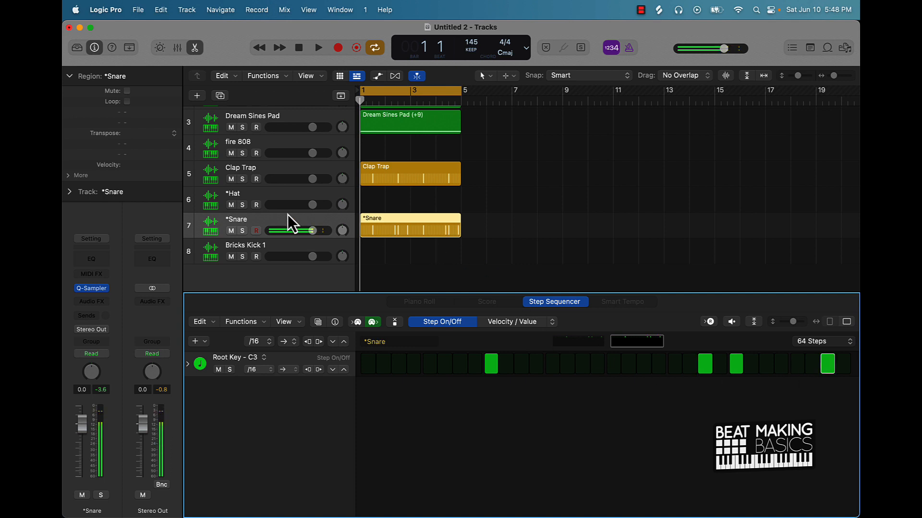
- Program a *Hat pattern with hits on steps 1, 3, 5, 6, 7, 9, 11, 13 and 15, and extend it to 64 steps
left_click(248, 189)
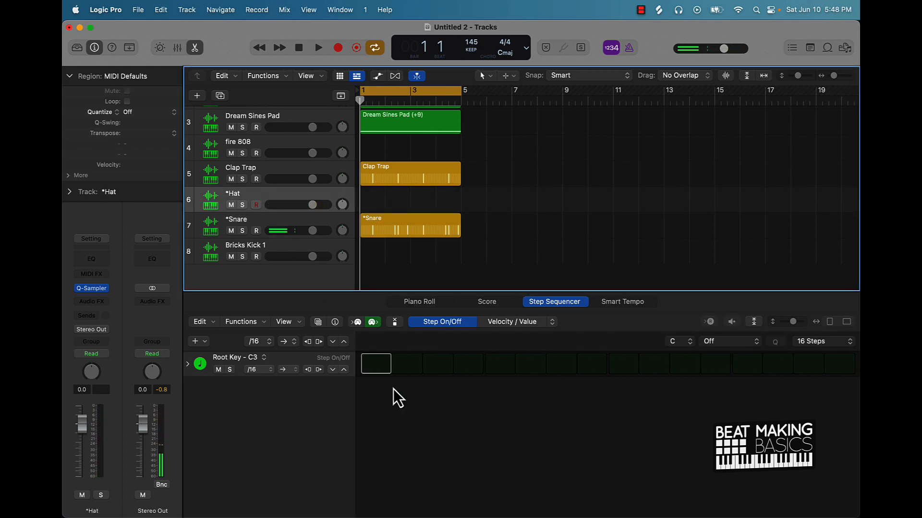
left_click(376, 364)
left_click(438, 364)
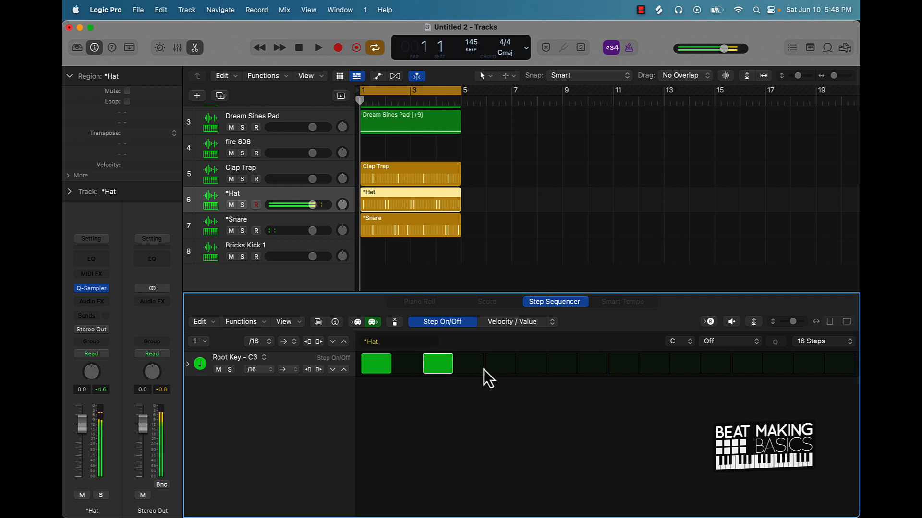
left_click(499, 363)
left_click(531, 364)
left_click(561, 363)
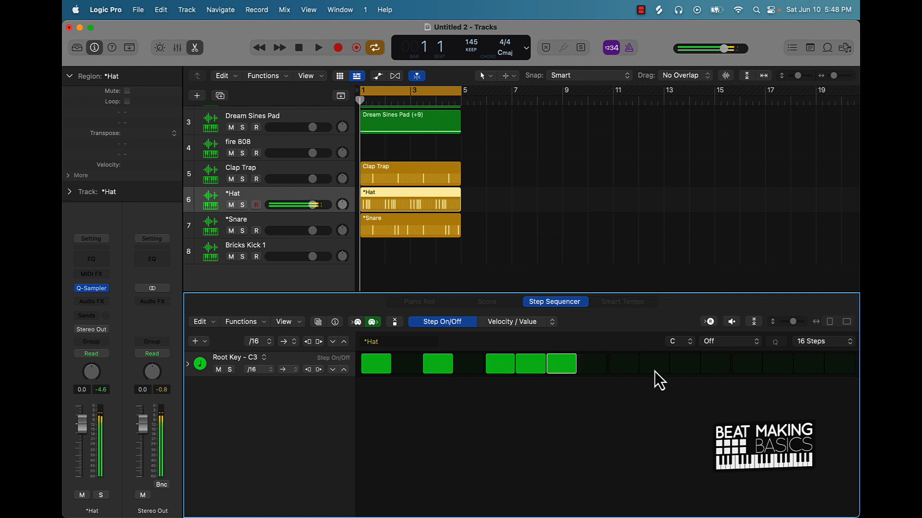
left_click(624, 364)
left_click(685, 363)
left_click(747, 364)
left_click(808, 364)
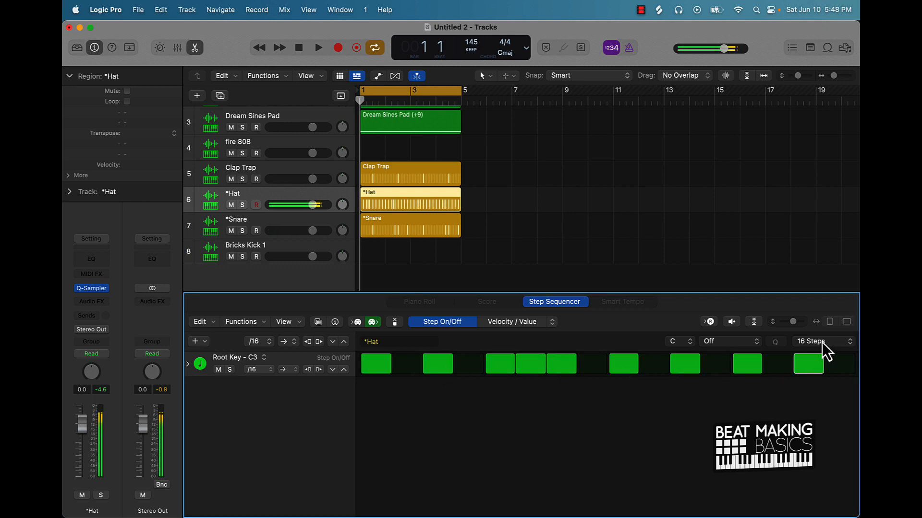
left_click(821, 341)
left_click(819, 401)
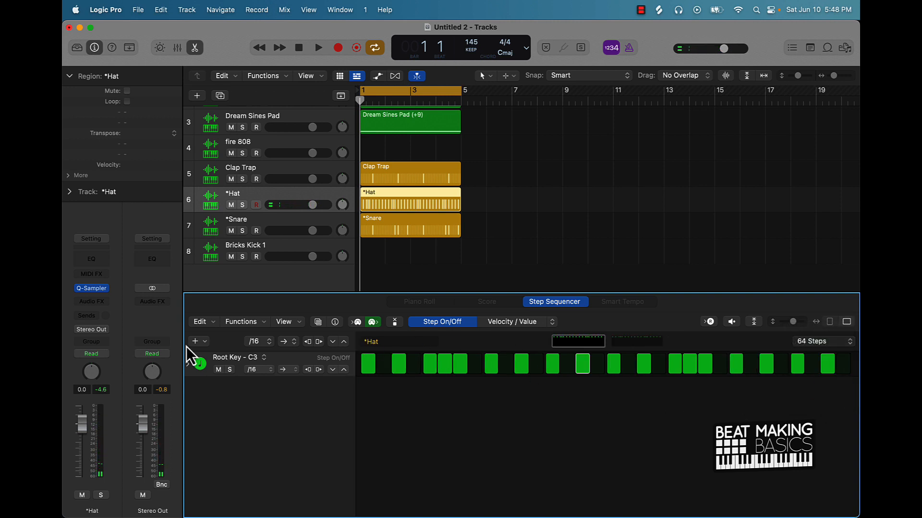
- Show the Note Repeat subrow for the *Hat pattern and set steps 9 and 29 to 3 repeats
left_click(188, 365)
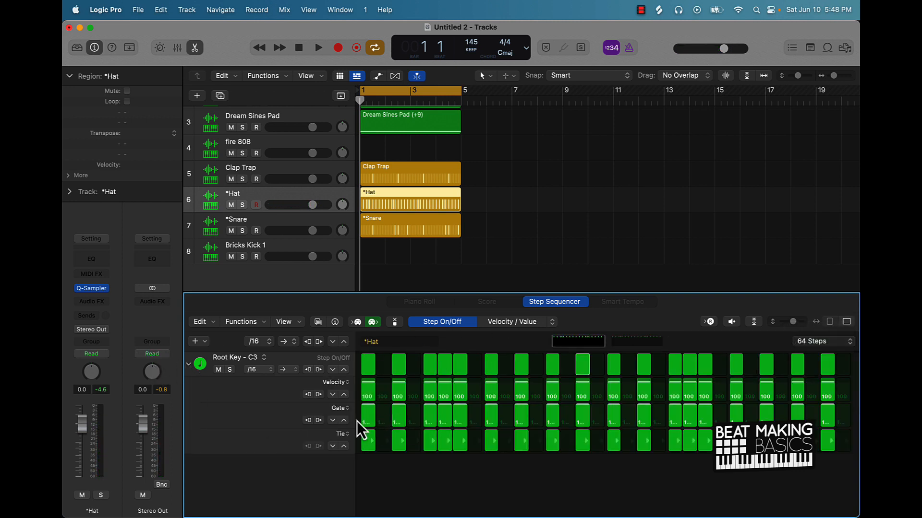
left_click(338, 408)
left_click(360, 464)
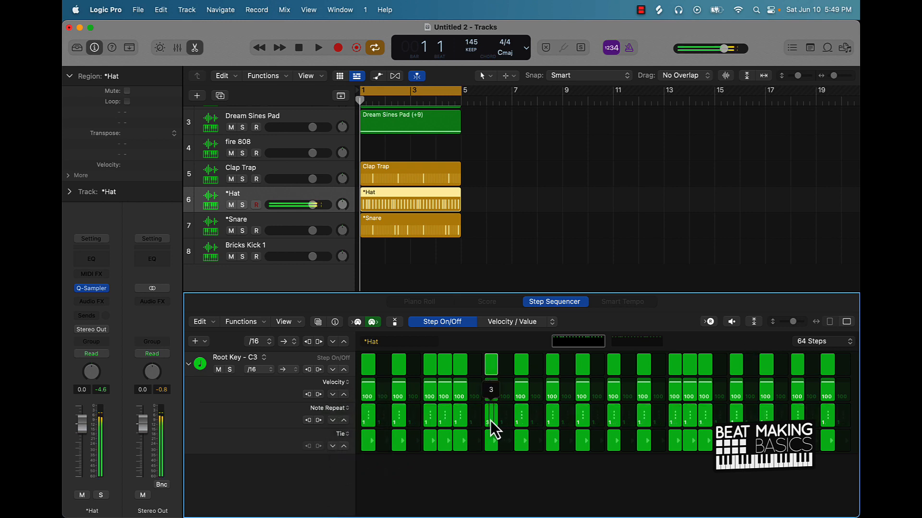
left_click_drag(491, 421, 491, 411)
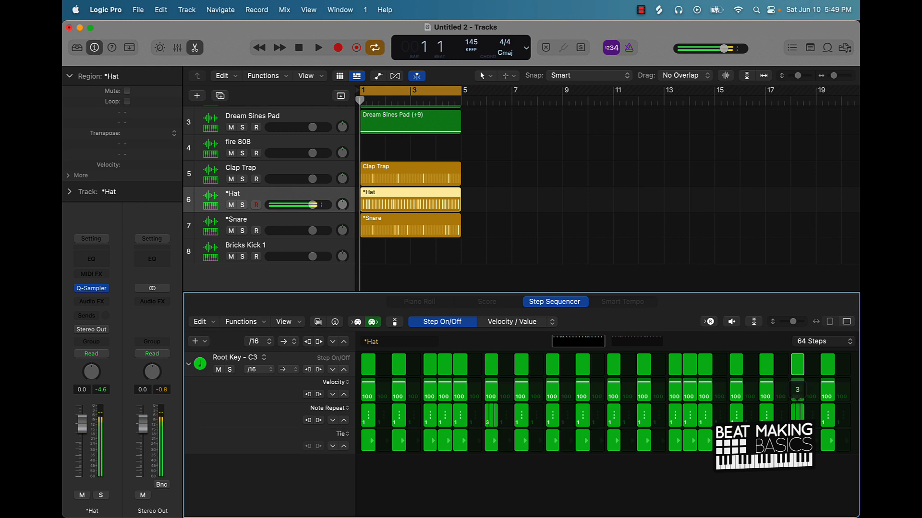
- In the second half of the *Hat pattern, set Note Repeat to 4 on its sixth and seventh steps and 2 on its 15th and 17th
left_click(631, 338)
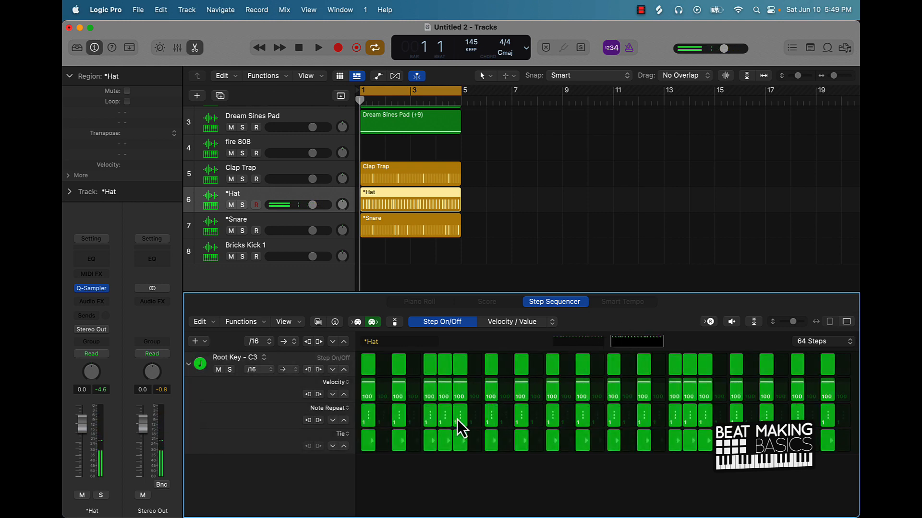
mouse_move(457, 419)
left_mouse_down()
mouse_move(446, 420)
mouse_move(464, 427)
left_mouse_up()
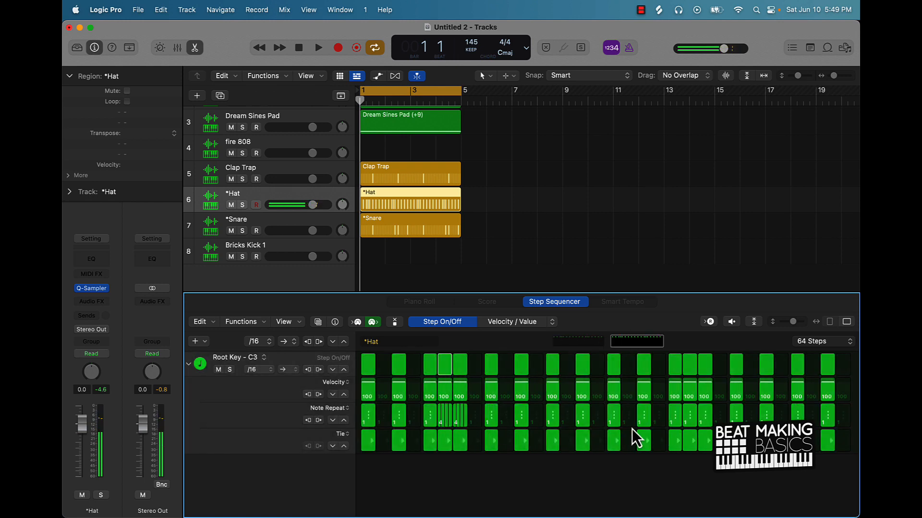
left_click_drag(617, 426, 586, 426)
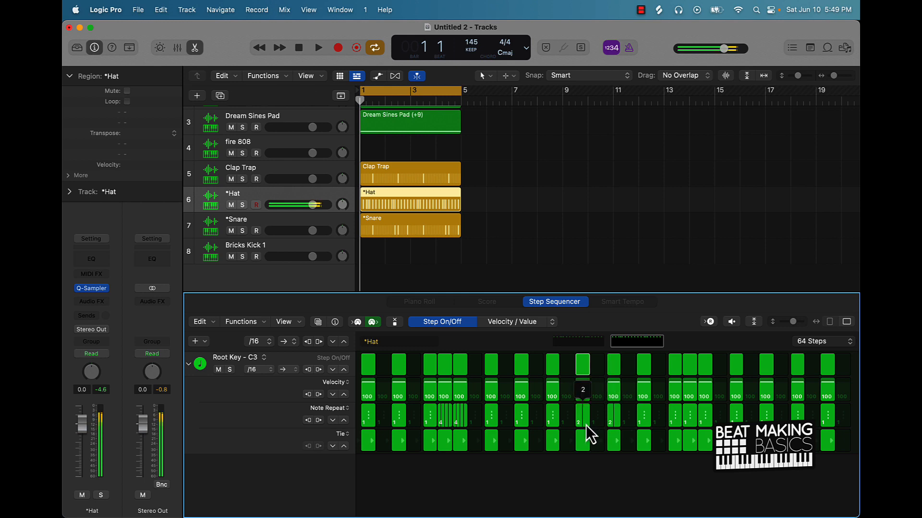
- Deselect the hat region and play the loop to hear the clap, hat and snare with the pads
left_click(419, 239)
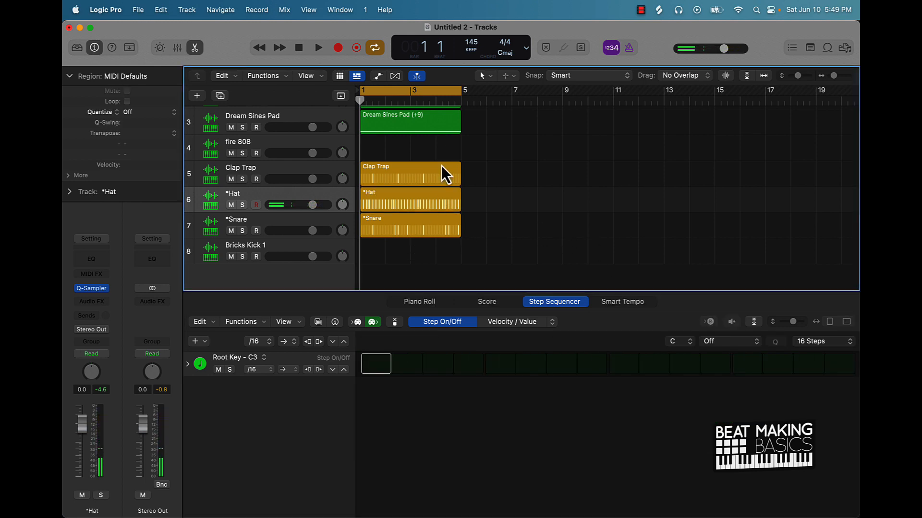
scroll(443, 165, "up", 3)
key("space")
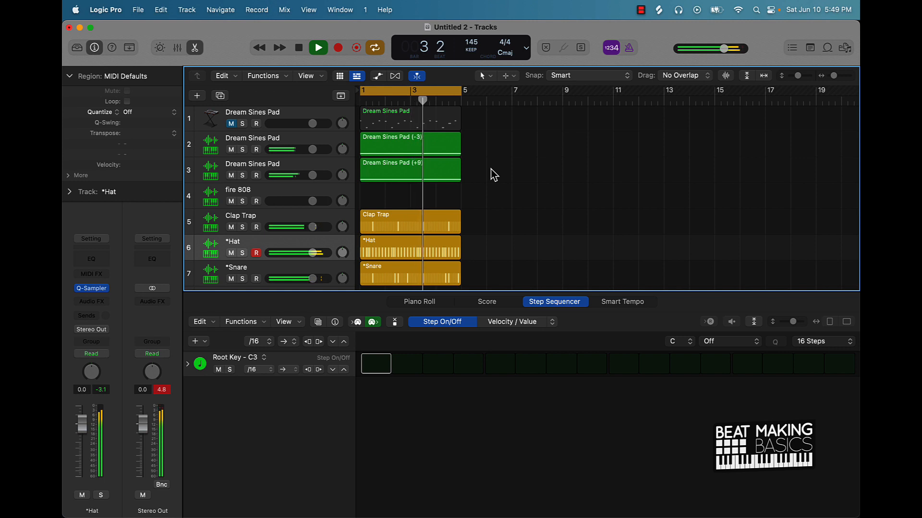
scroll(494, 174, "down", 2)
scroll(490, 169, "down", 1)
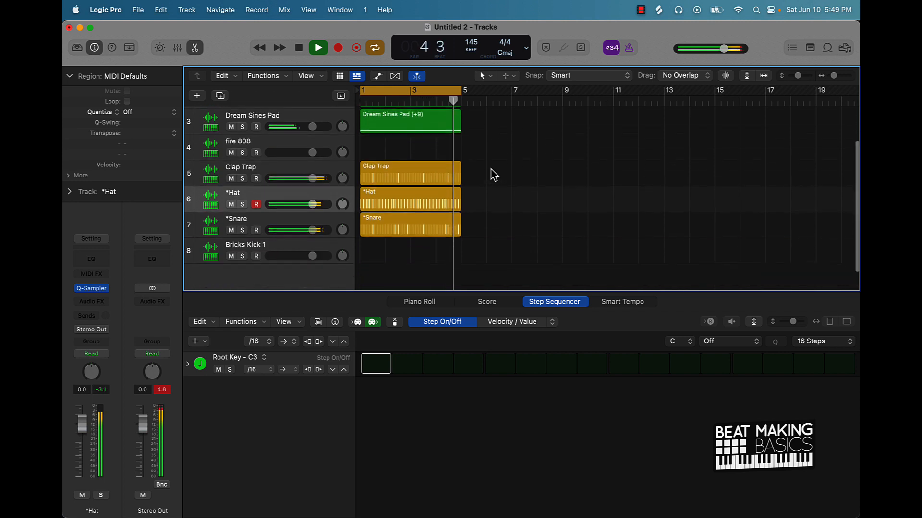
scroll(491, 169, "up", 1)
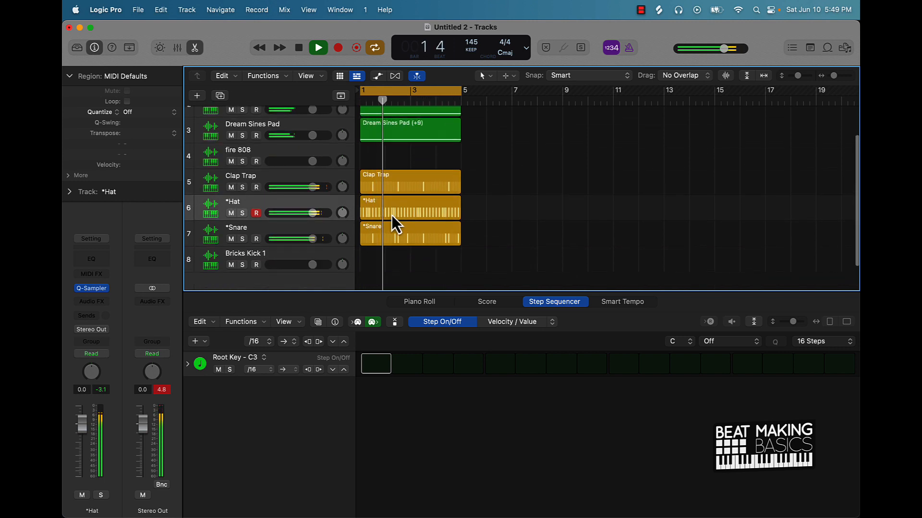
key("space")
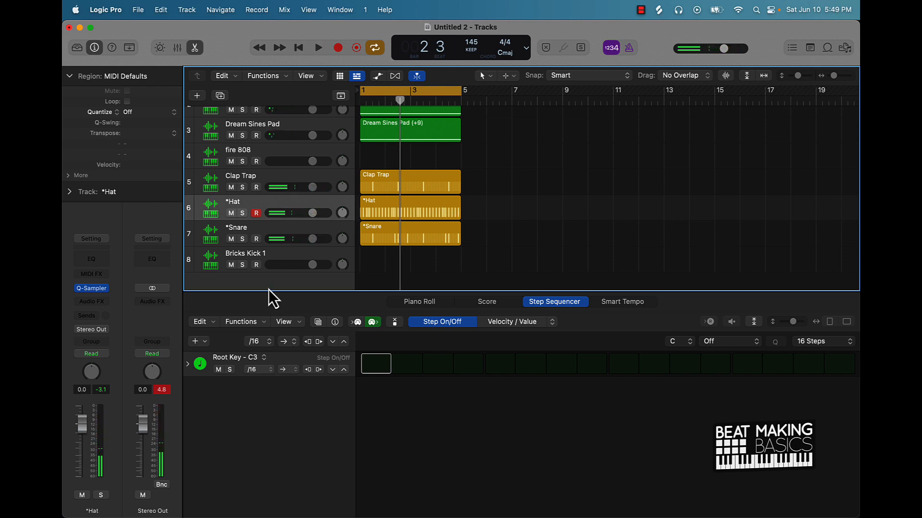
- Program a 32-step Bricks Kick 1 pattern with hits on steps 1, 15 and 27, and play the loop from the start
left_click(354, 265)
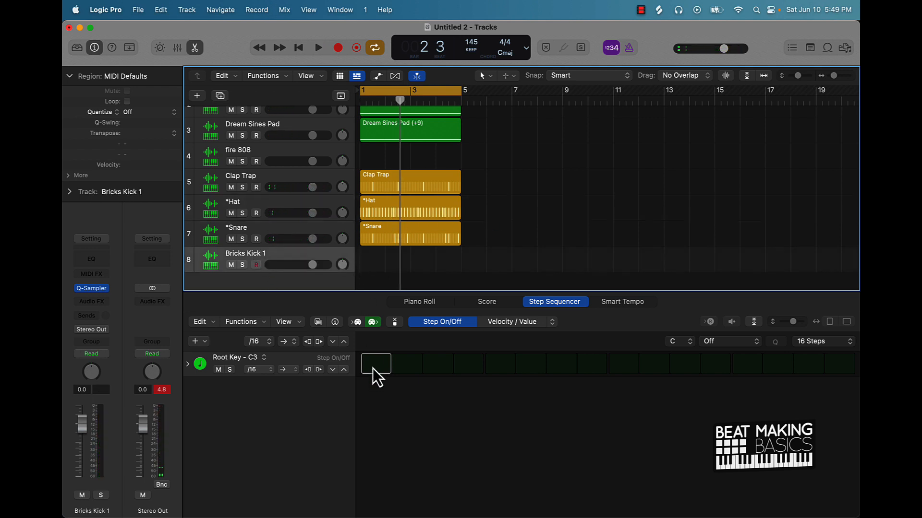
key("Return")
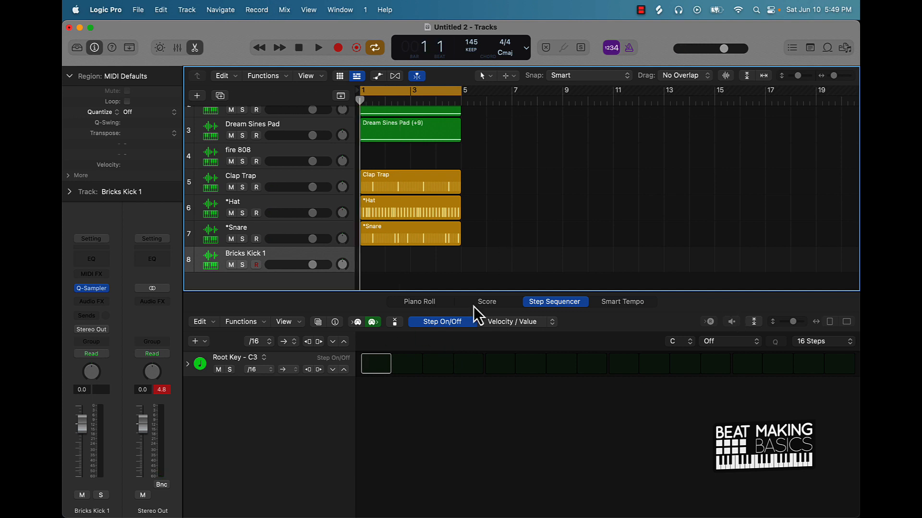
left_click(376, 363)
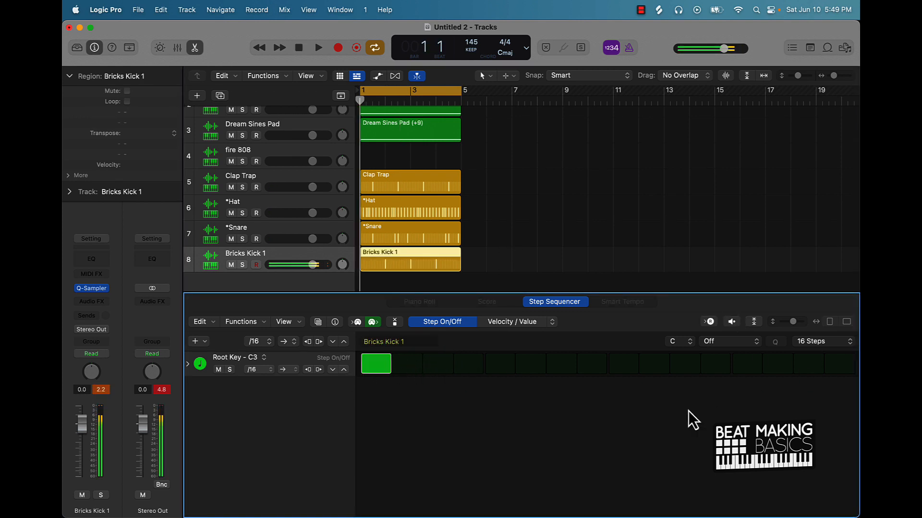
left_click(805, 341)
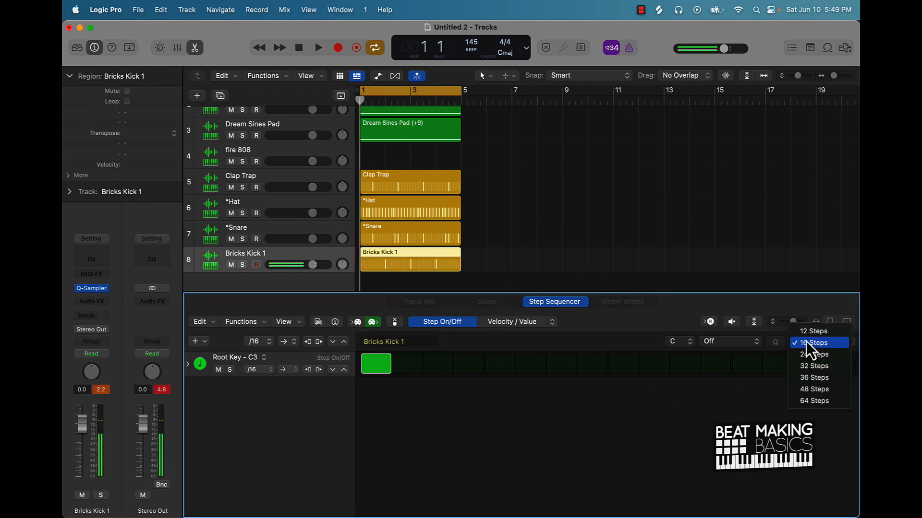
left_click(818, 366)
left_click(618, 368)
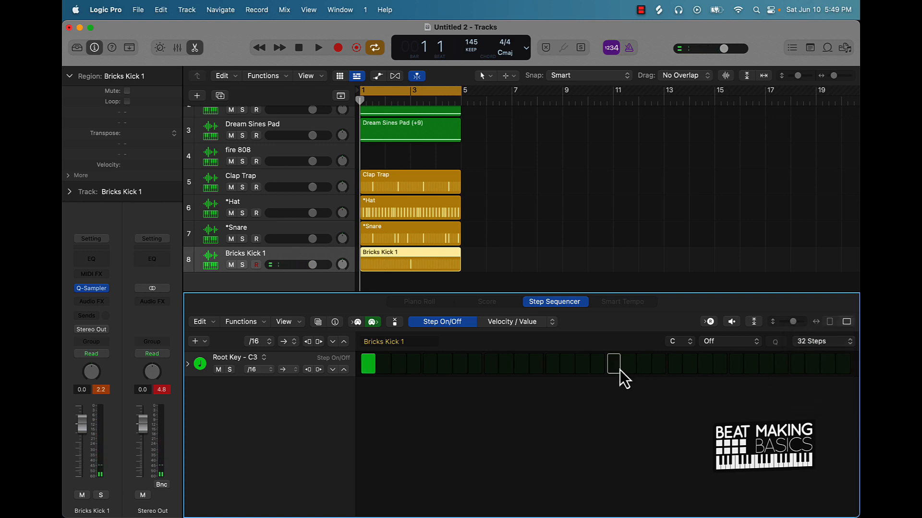
left_click(583, 368)
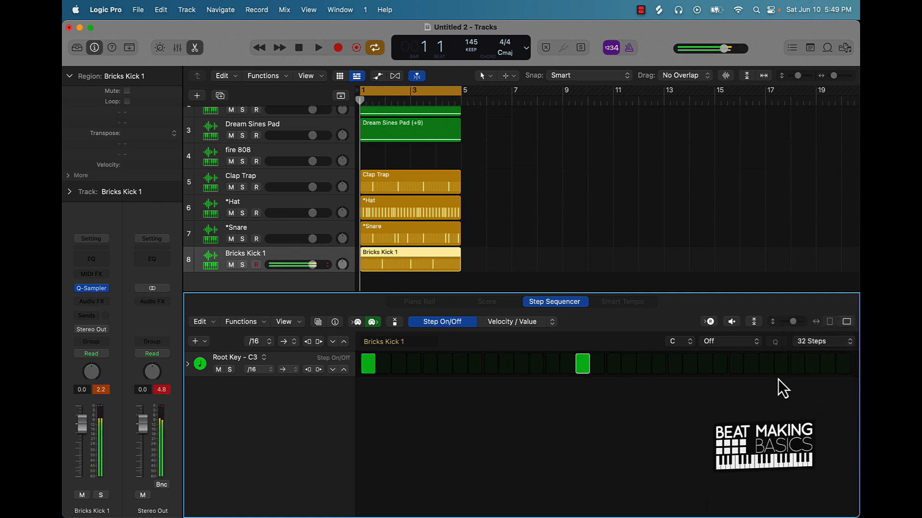
left_click(766, 364)
key("space")
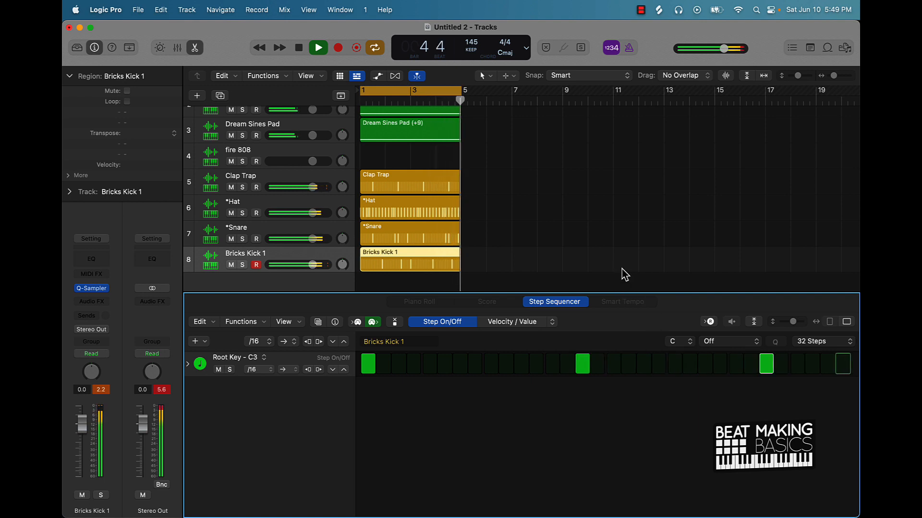
key("space")
- Select the fire 808 track, show its Piano Roll, and open the on-screen piano keyboard widened to span C2 to C8
left_click(253, 152)
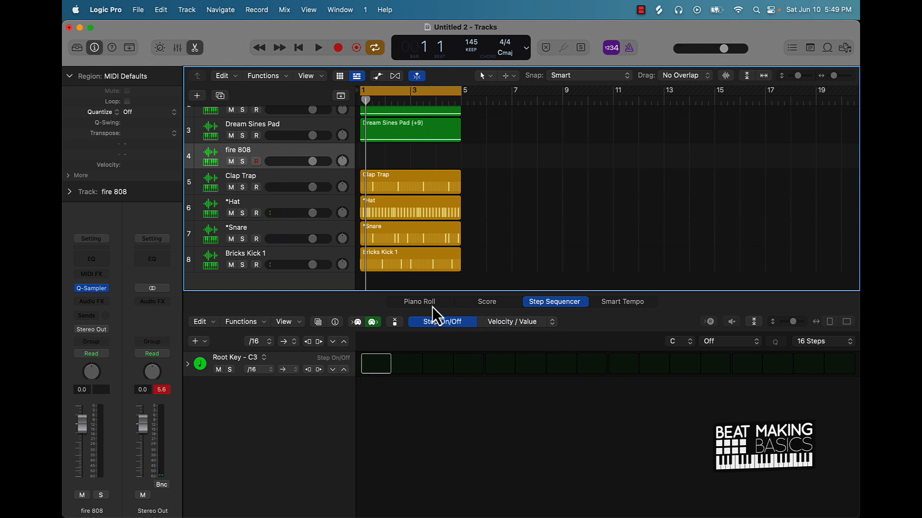
left_click(419, 302)
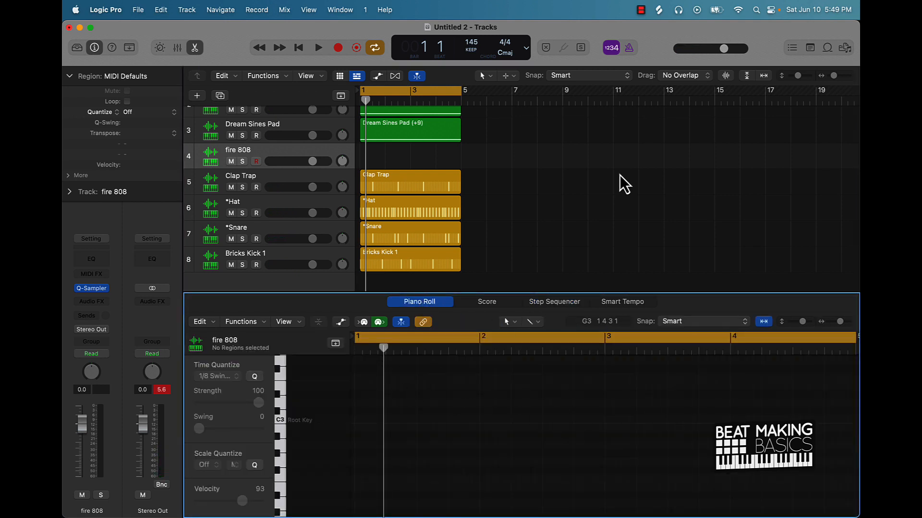
left_click(603, 188)
key("super+k")
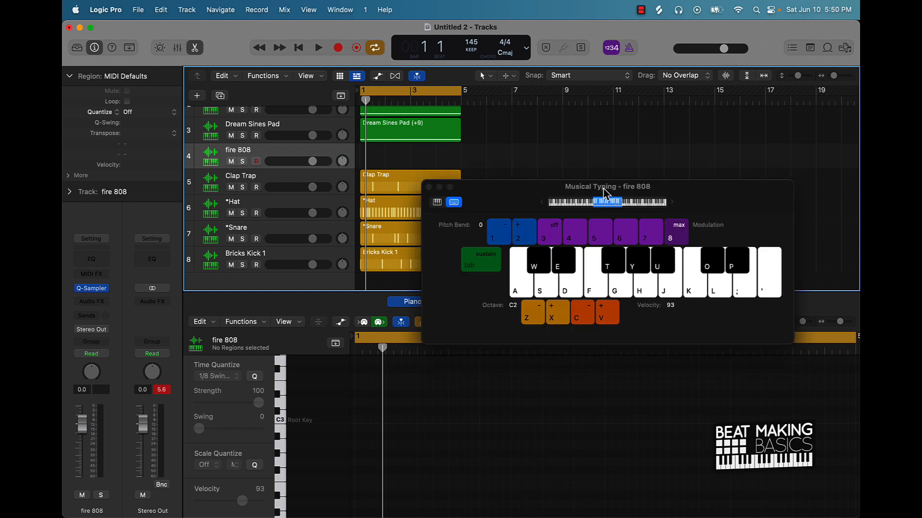
left_click_drag(494, 198, 545, 140)
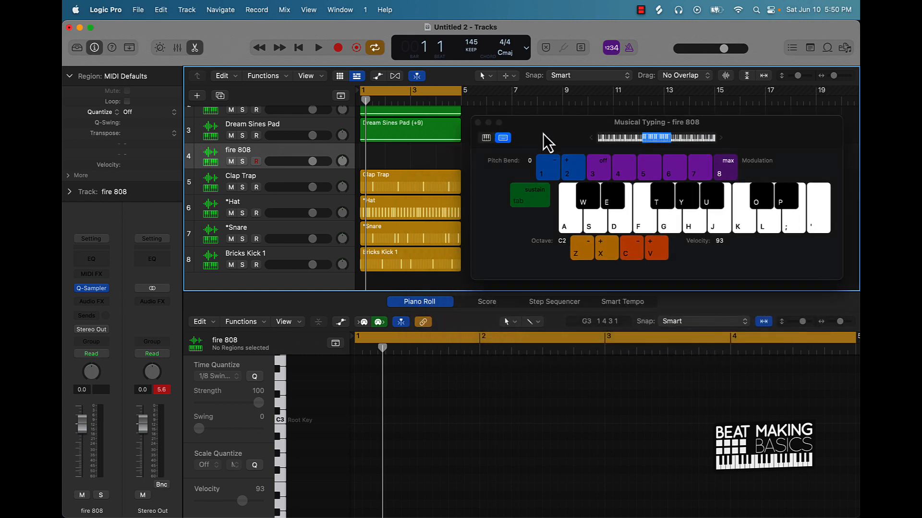
left_click(485, 134)
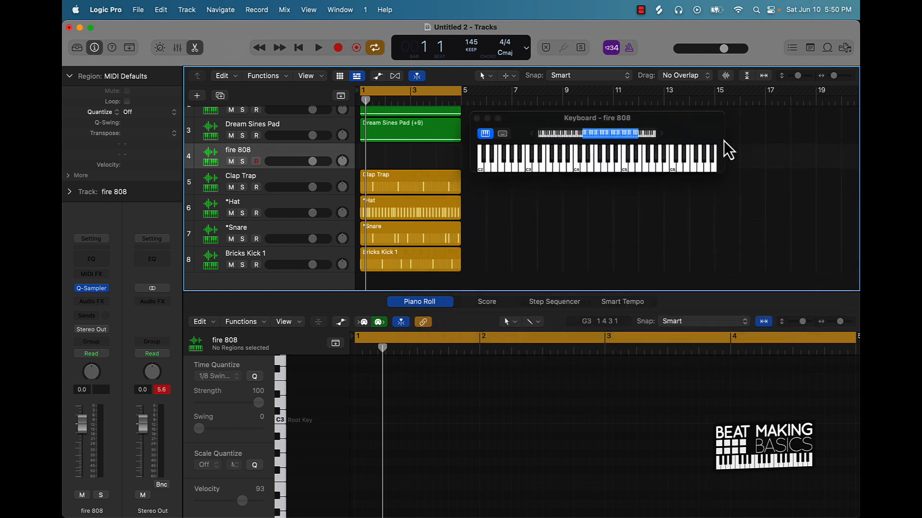
left_click_drag(725, 140, 802, 129)
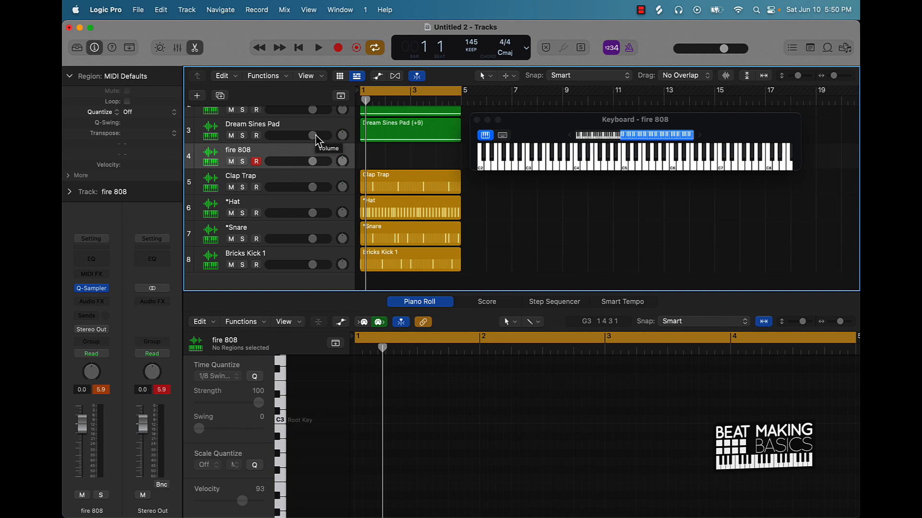
- Record a six-note 808 bassline over the four-bar loop on the fire 808 track and stop recording
scroll(308, 192, "down", 2)
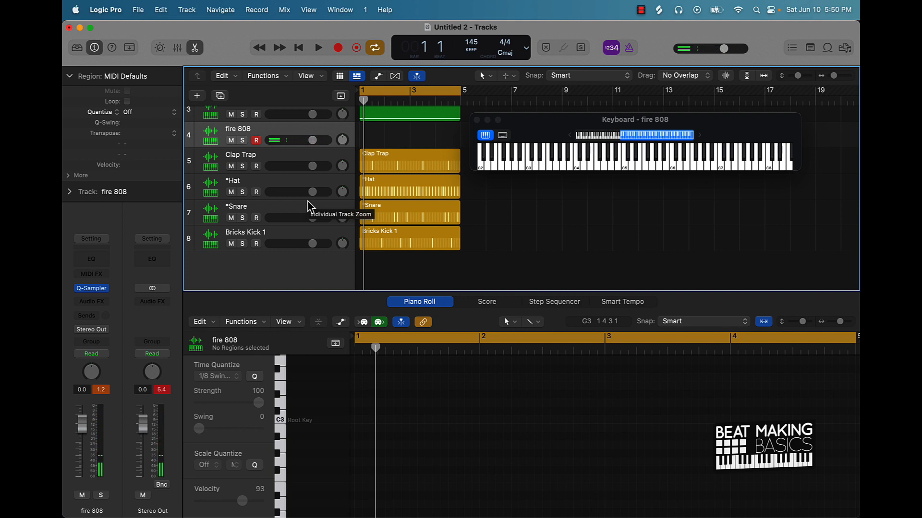
key("r")
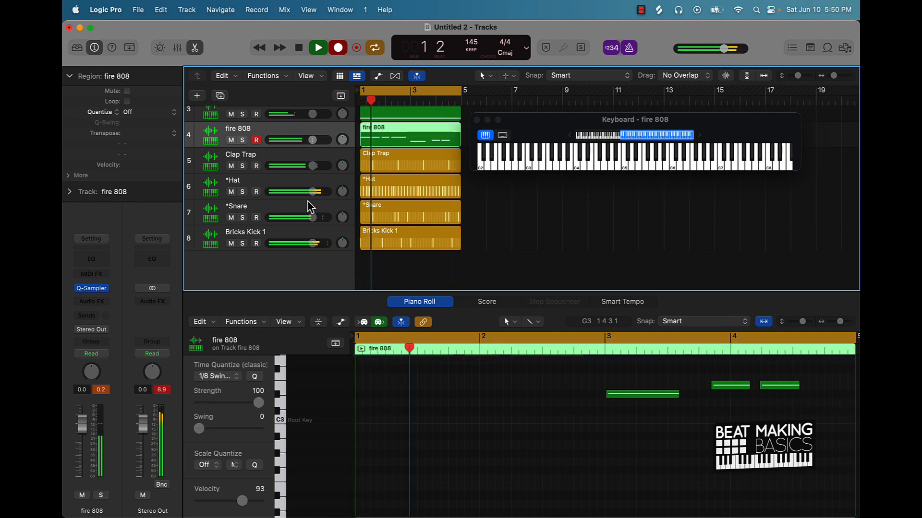
left_click(526, 229)
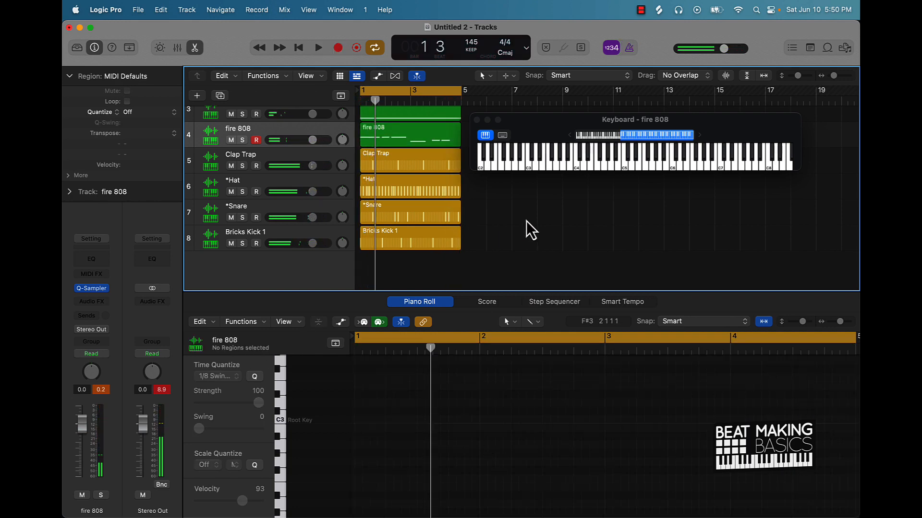
- Quantize all notes in the fire 808 region to the 1/8 swing setting and force legato to the following notes
left_click(414, 130)
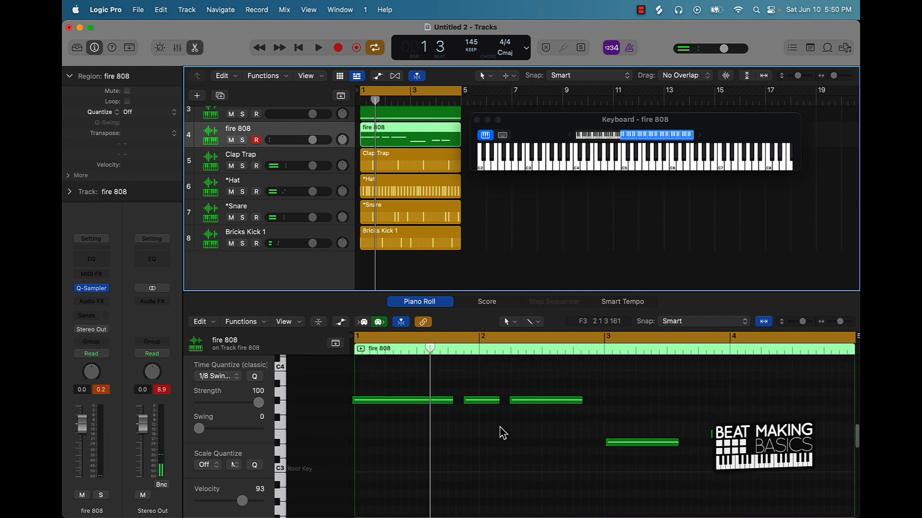
left_click(483, 446)
key("super+a")
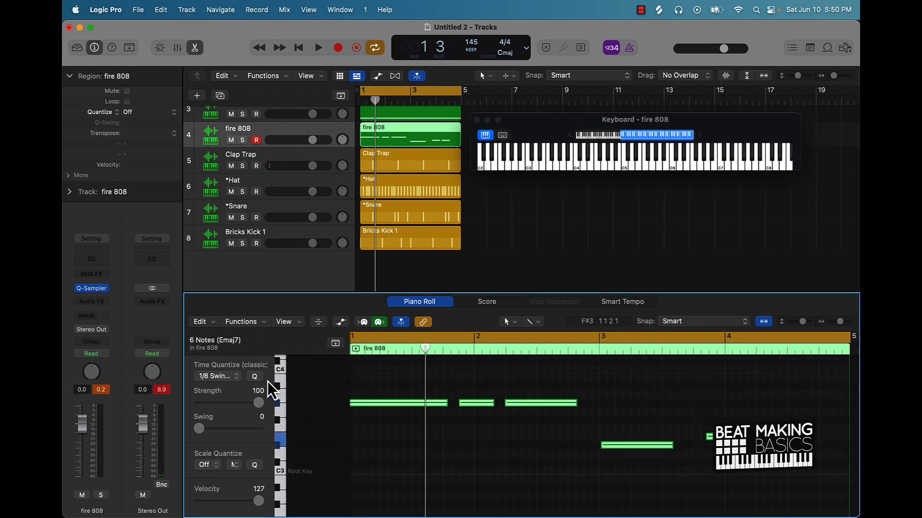
left_click(256, 376)
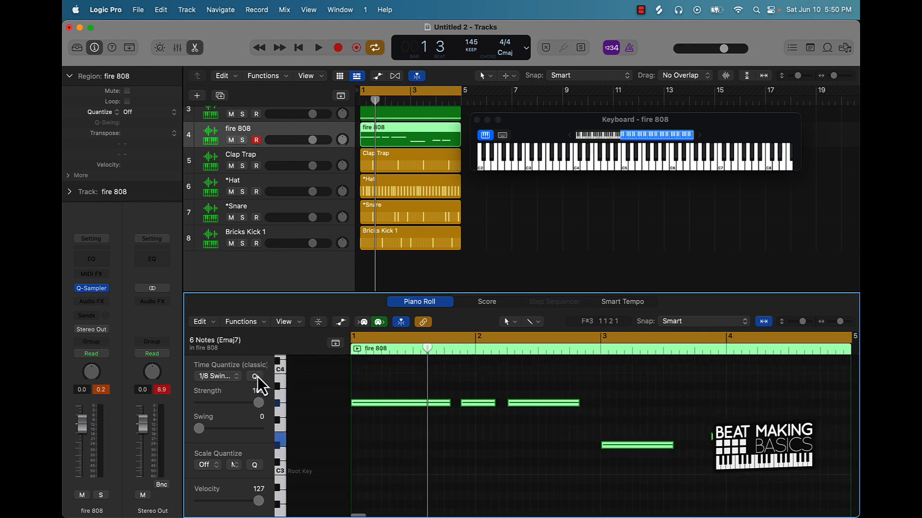
right_click(404, 403)
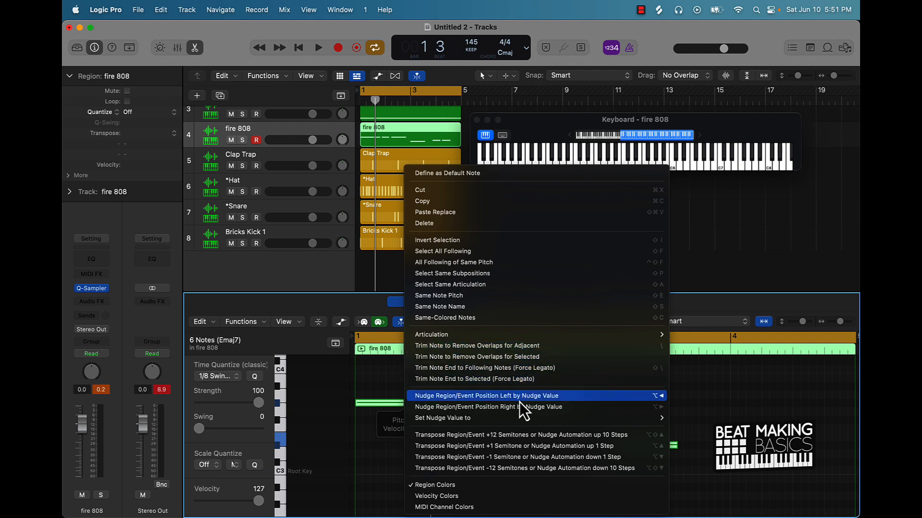
left_click(523, 368)
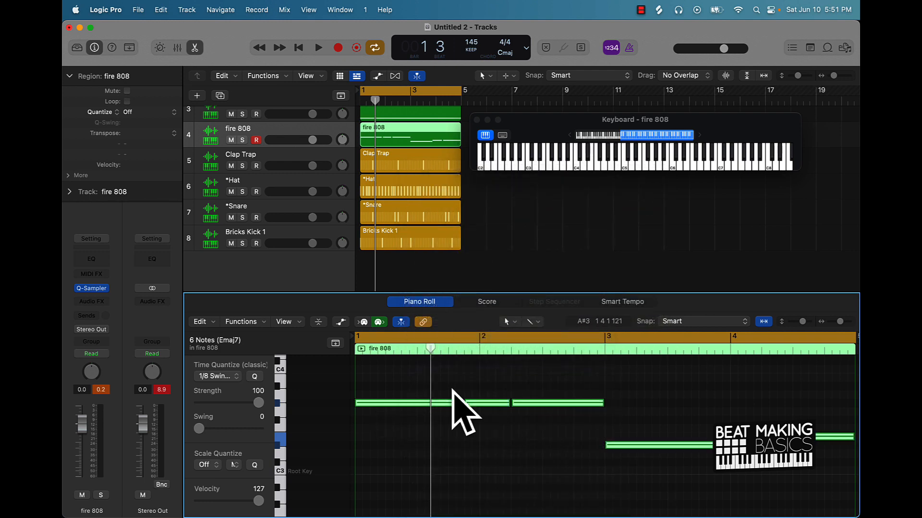
- Play the loop with the Dream Sines Pad (-3) track muted, hide the editor, and deselect the fire 808 region
key("space")
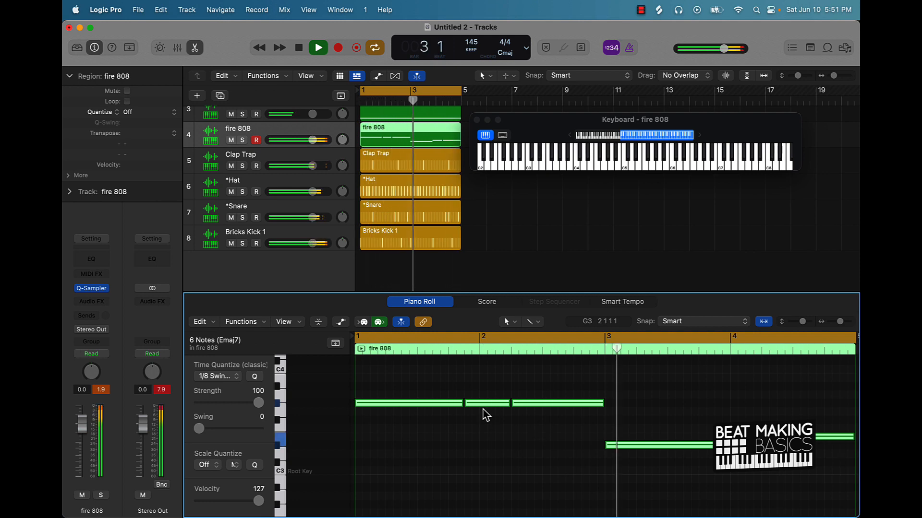
scroll(501, 257, "up", 3)
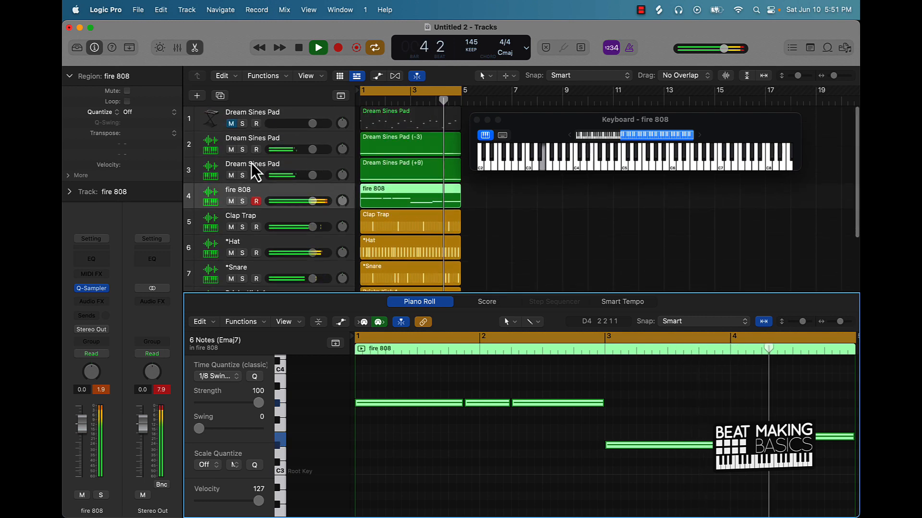
left_click(231, 150)
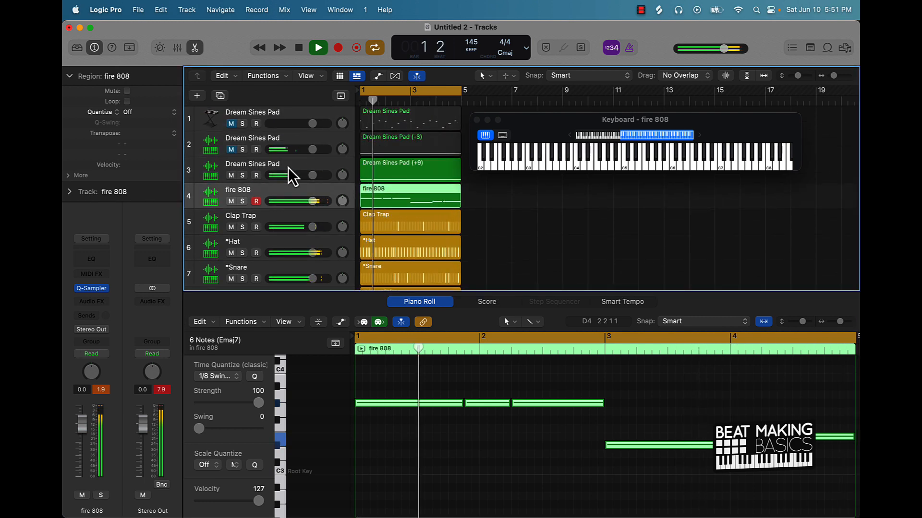
left_click(197, 50)
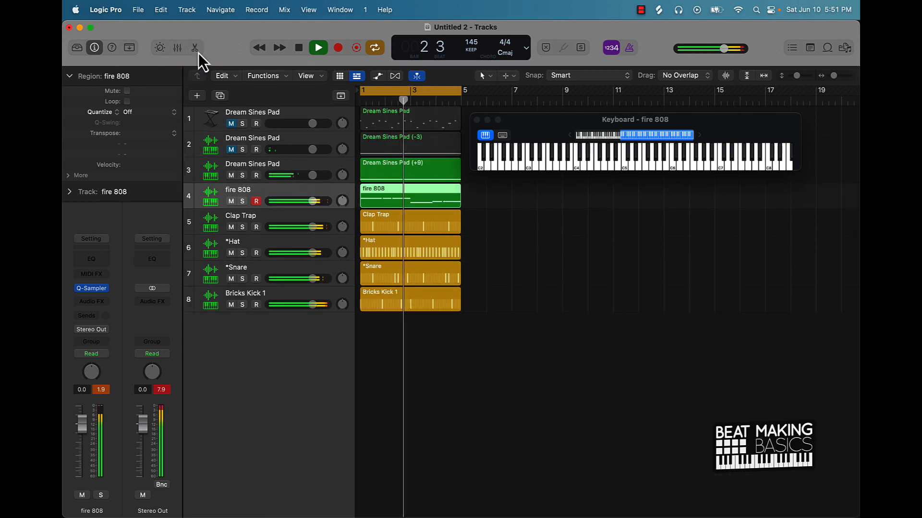
scroll(473, 312, "down", 3)
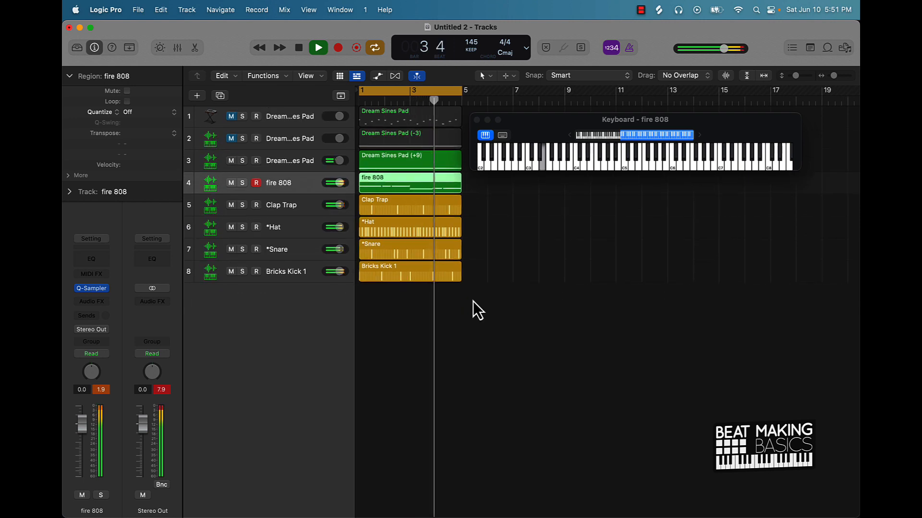
left_click(478, 313)
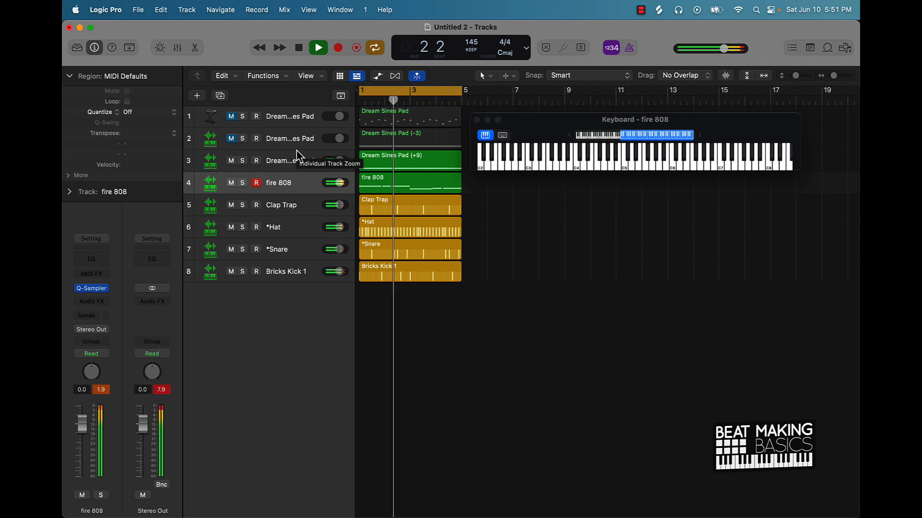
- Unmute the Dream Sines Pad (-3) track, mute the Dream Sines Pad (+9) track, and stop playback after listening
left_click(230, 140)
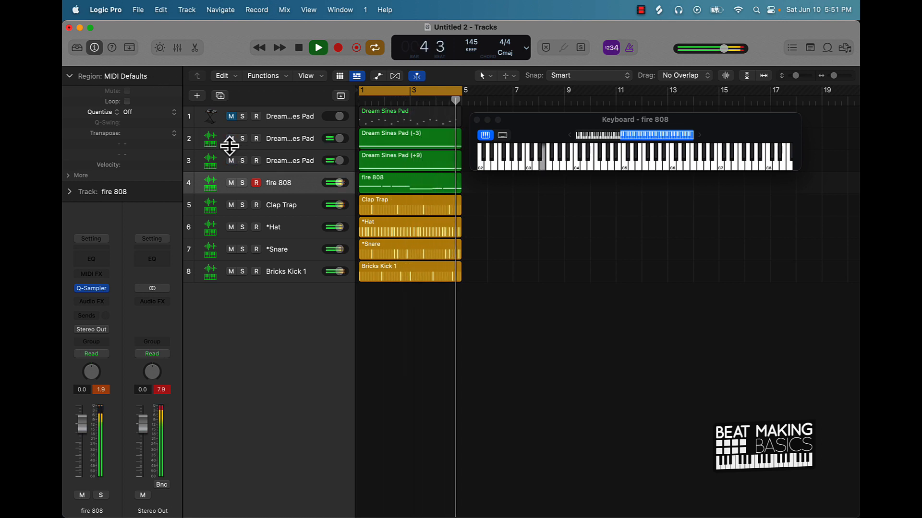
left_click(231, 160)
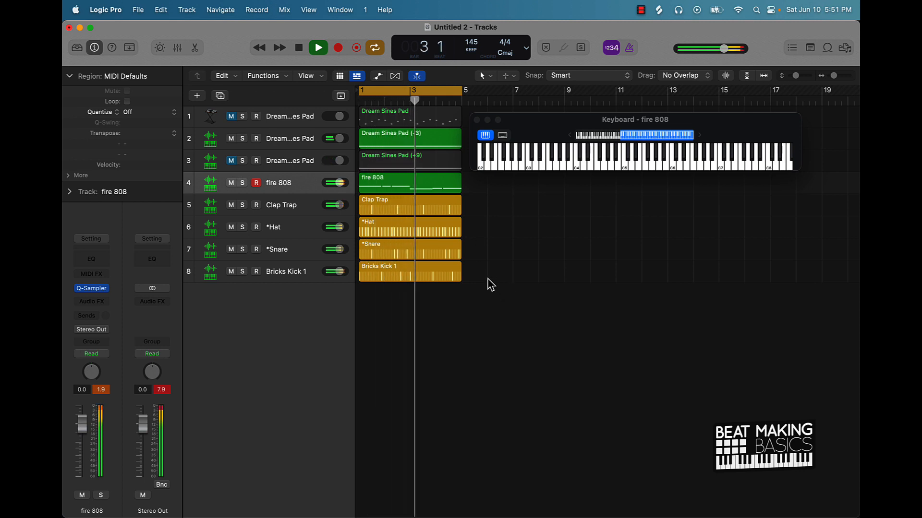
scroll(490, 285, "left", 1)
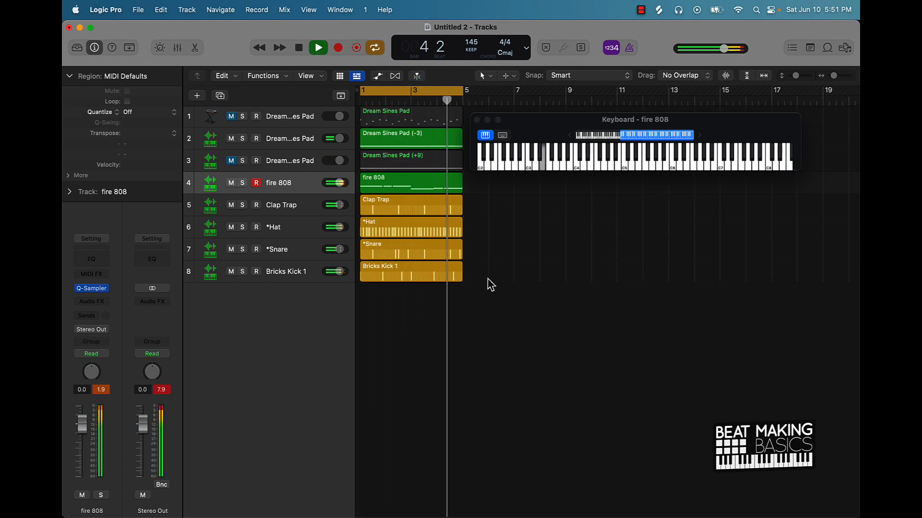
key("space")
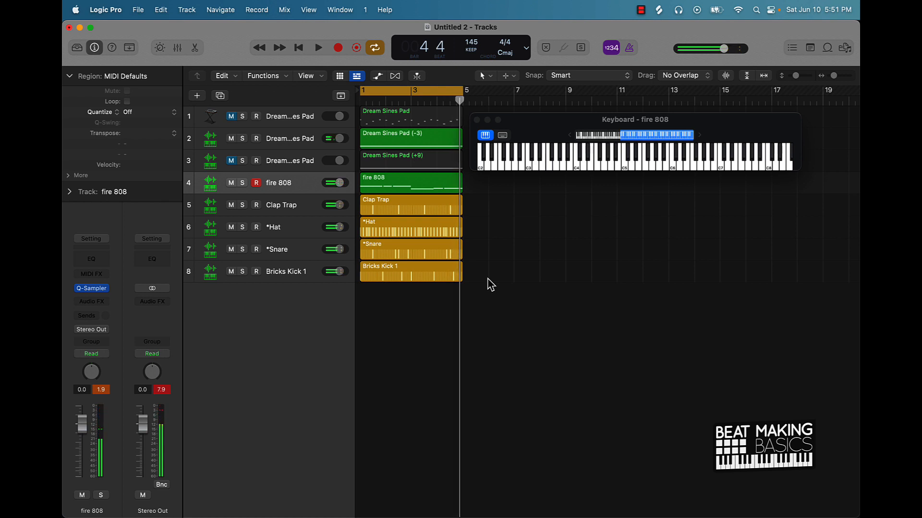